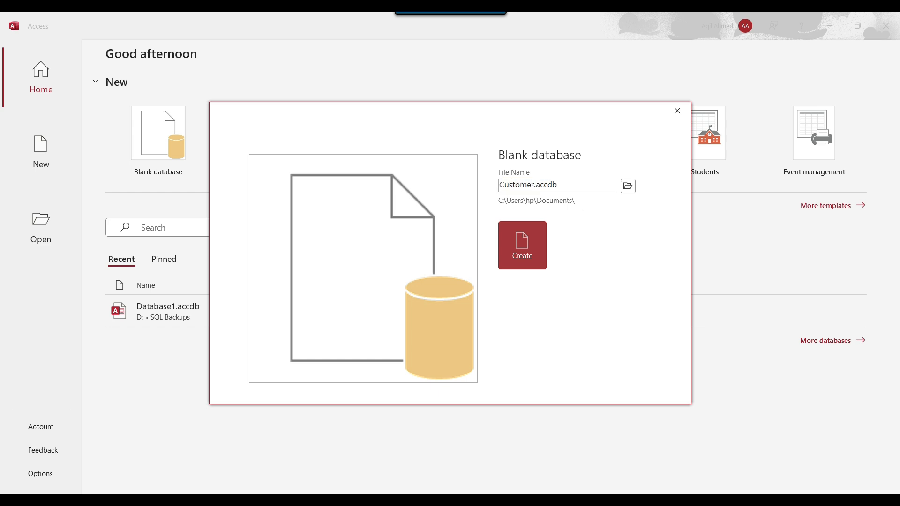
Step: Start a blank Access database named Customer.accdb
click(505, 201)
Step: Copy the D:\SQL Backups folder path from File Explorer
click(257, 500)
click(256, 101)
click(256, 102)
key(ctrl+a)
key(ctrl+c)
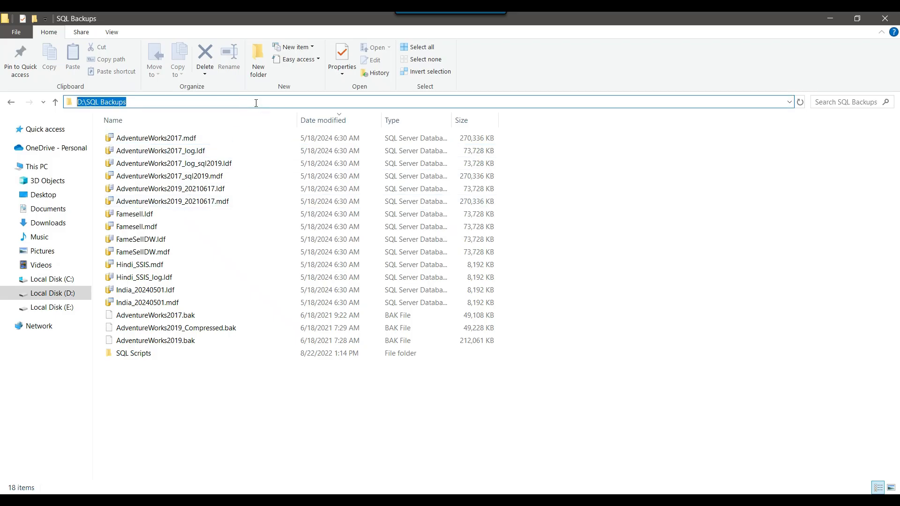
click(830, 18)
Step: Set D:\SQL Backups as the save location and create Customer.accdb
click(628, 189)
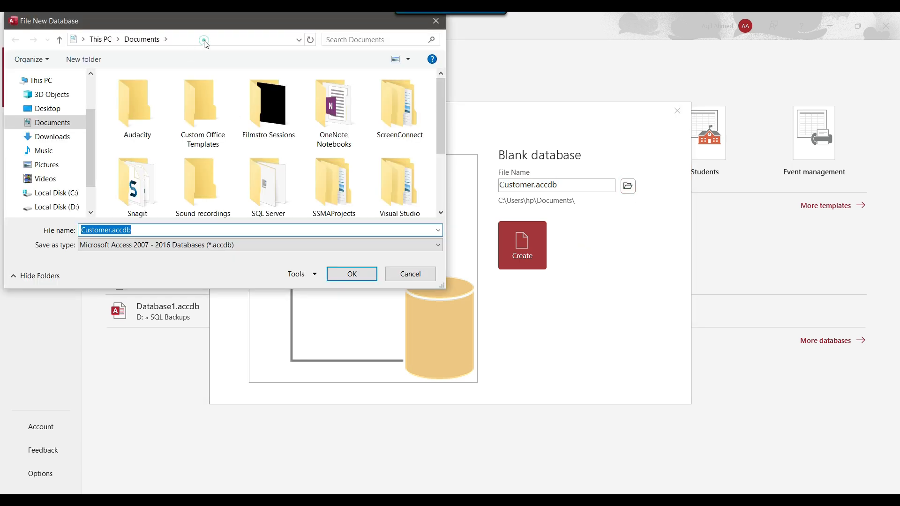
click(200, 40)
key(ctrl+v)
key(Return)
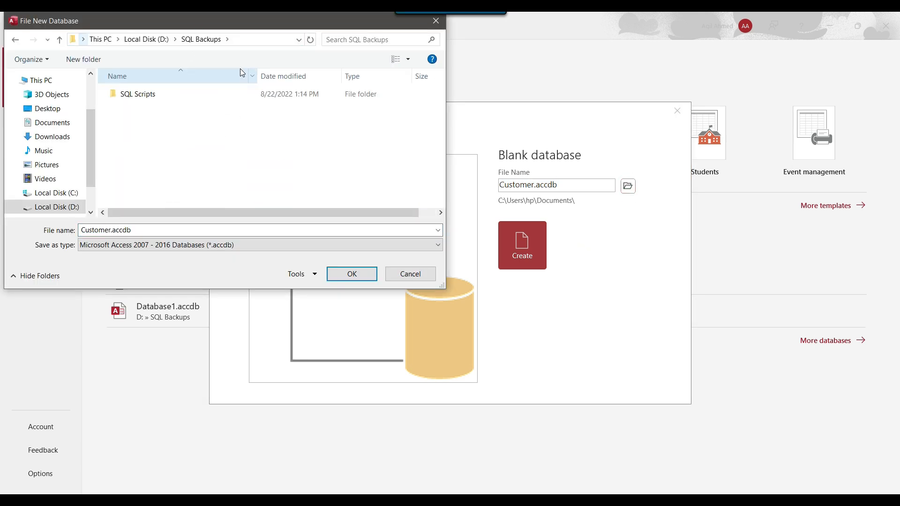
drag(229, 26, 242, 92)
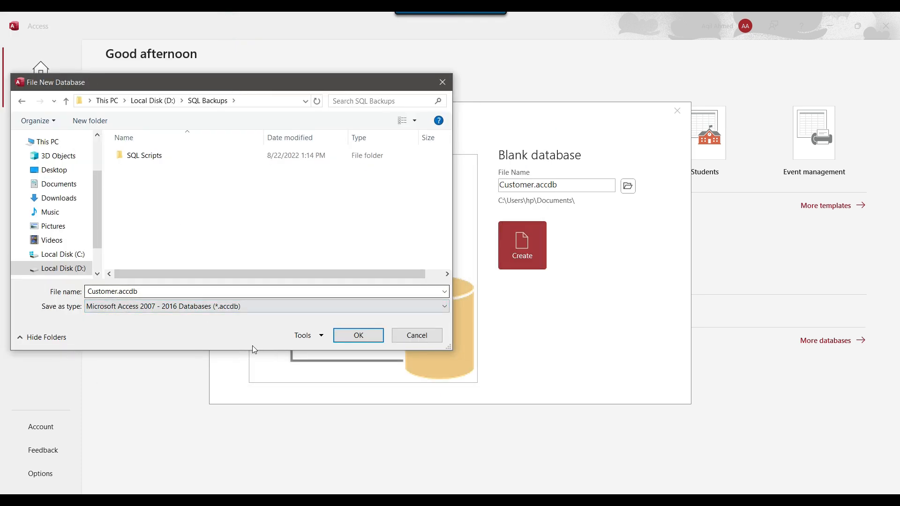
click(350, 335)
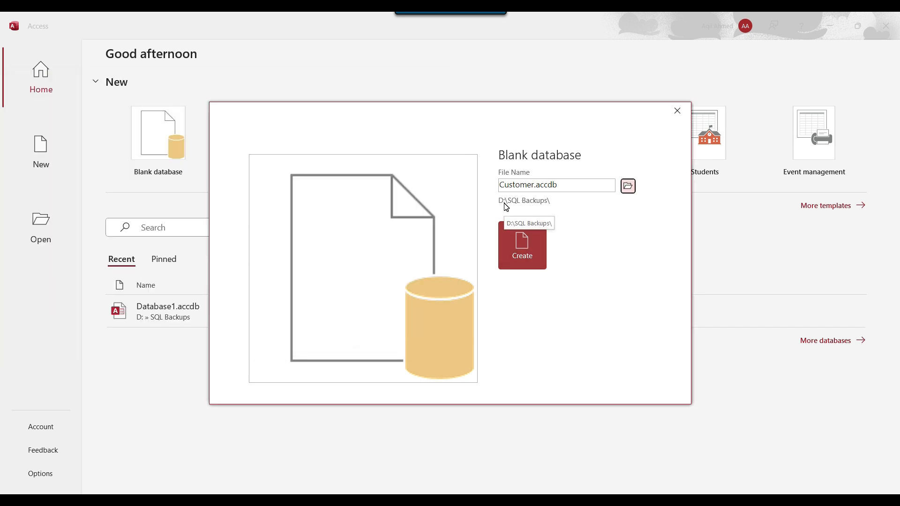
click(522, 262)
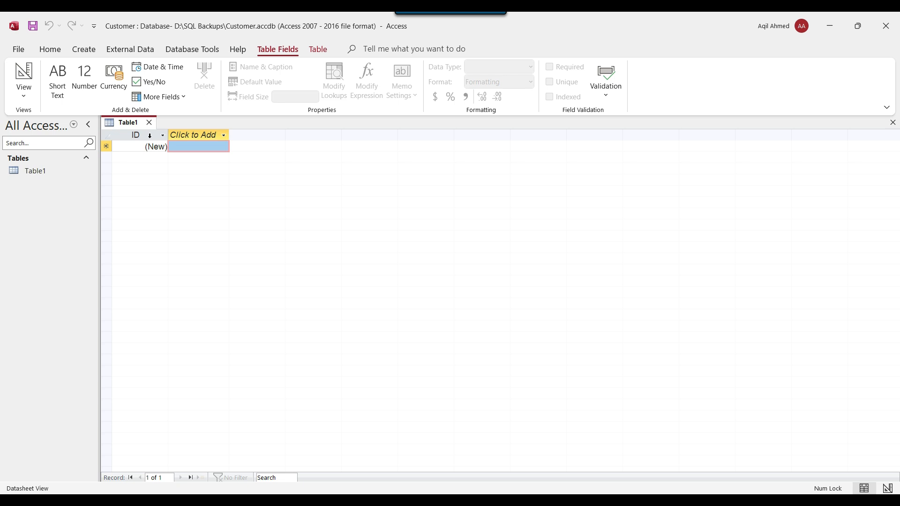
Step: Add Long Text fields Customer_FN and Customer_LN to Table1
click(211, 135)
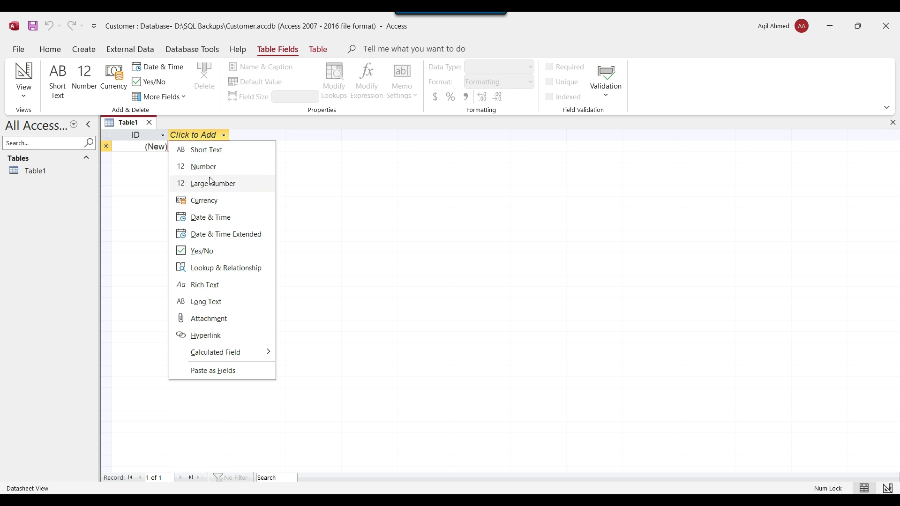
click(216, 304)
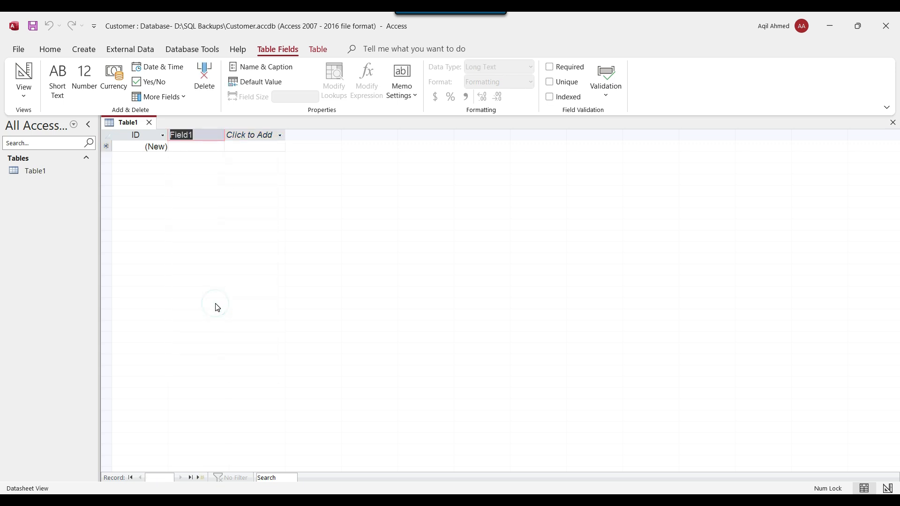
text(Customer_FN)
click(261, 136)
click(280, 303)
text(Customer_LN)
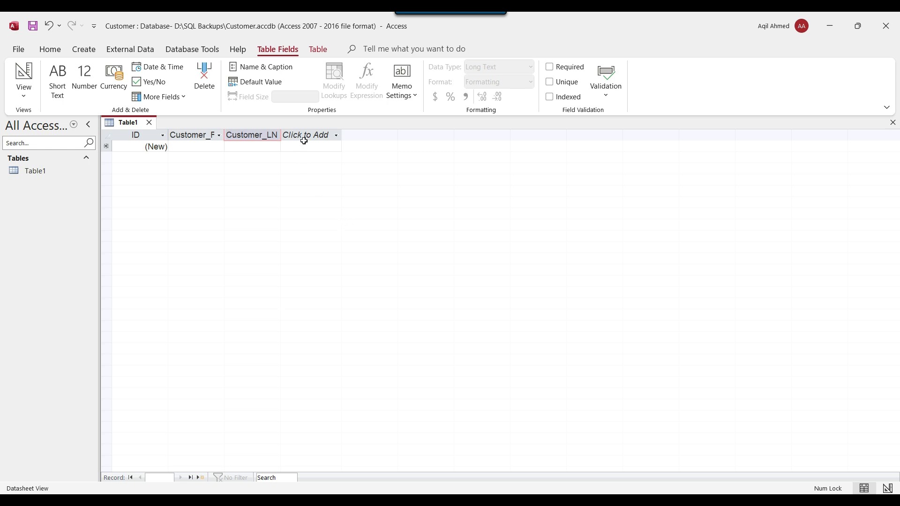
Step: Add a Number field named Salary and autofit the Customer_FN and Customer_LN columns
click(319, 139)
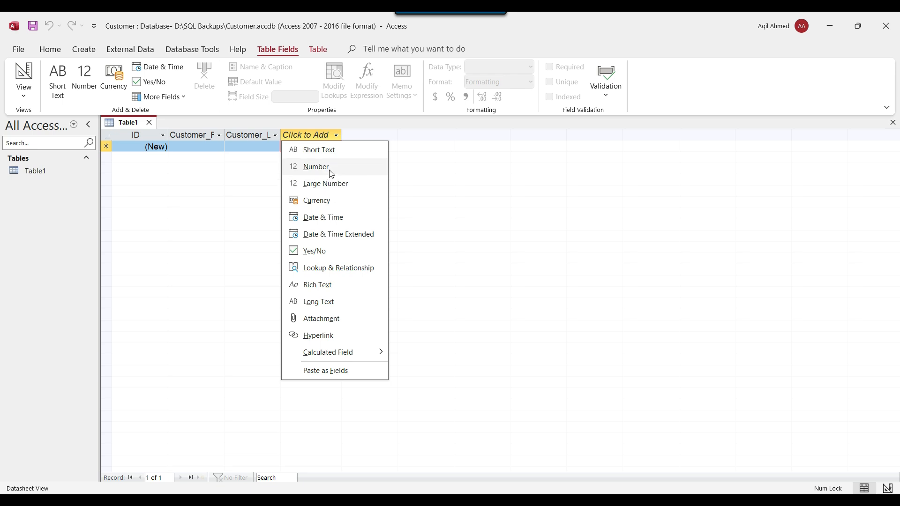
click(331, 172)
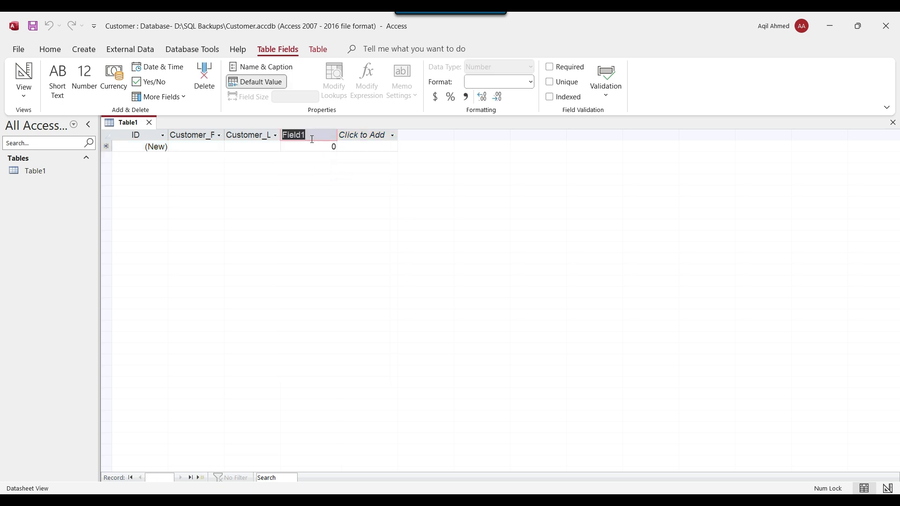
text(Salary)
key(Return)
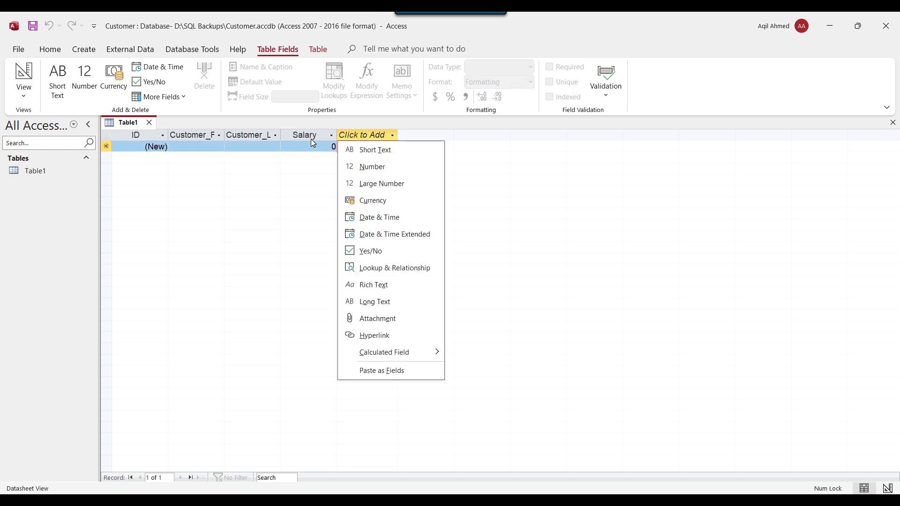
key(Escape)
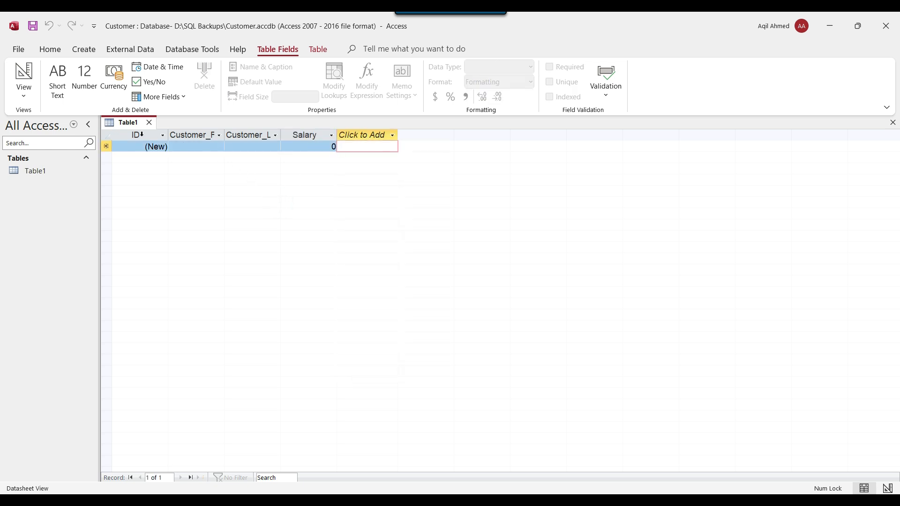
double_click(225, 135)
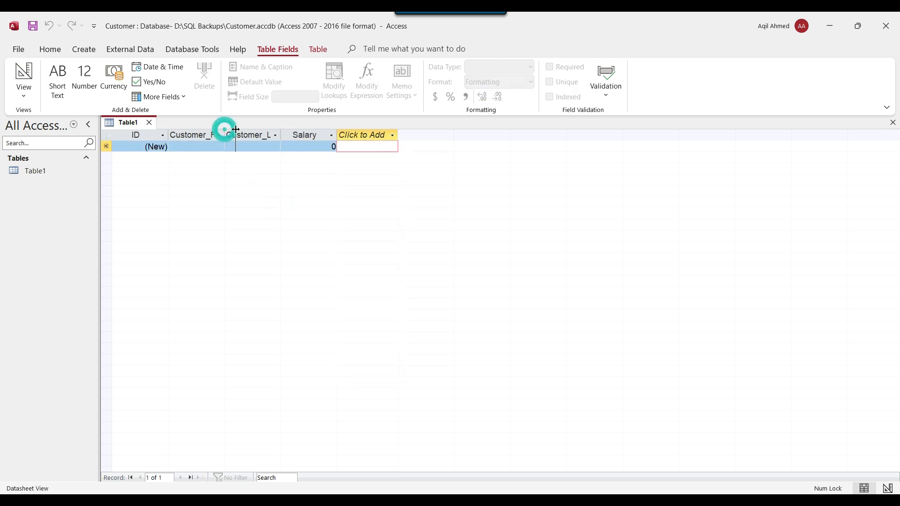
double_click(291, 135)
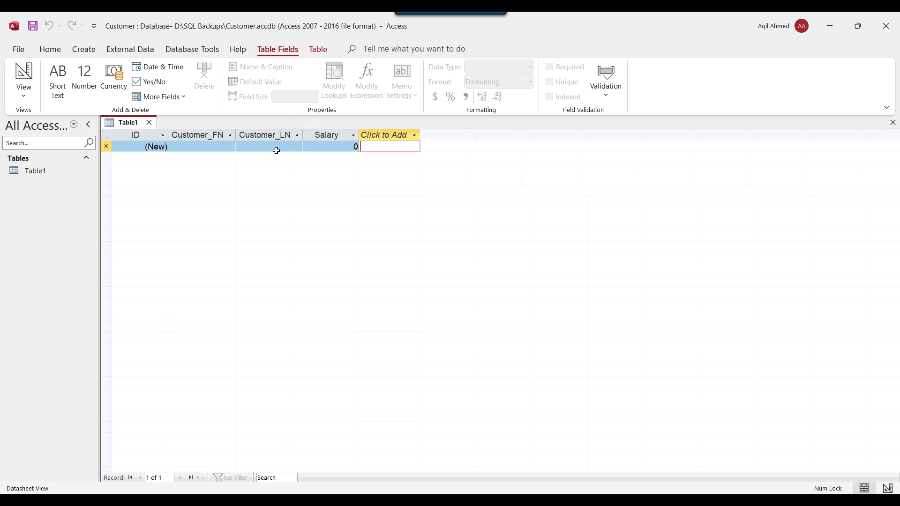
Step: Enter the first customer's first and last name with salary 100
click(201, 145)
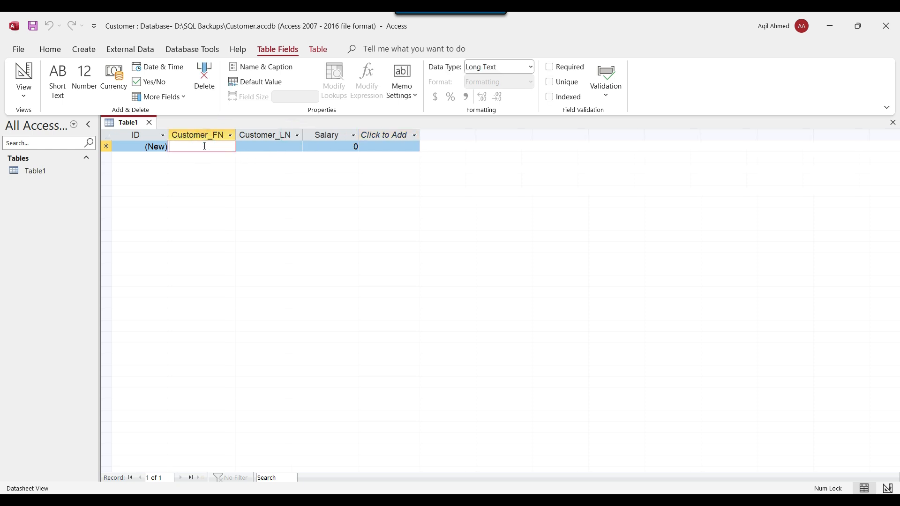
key(Tab)
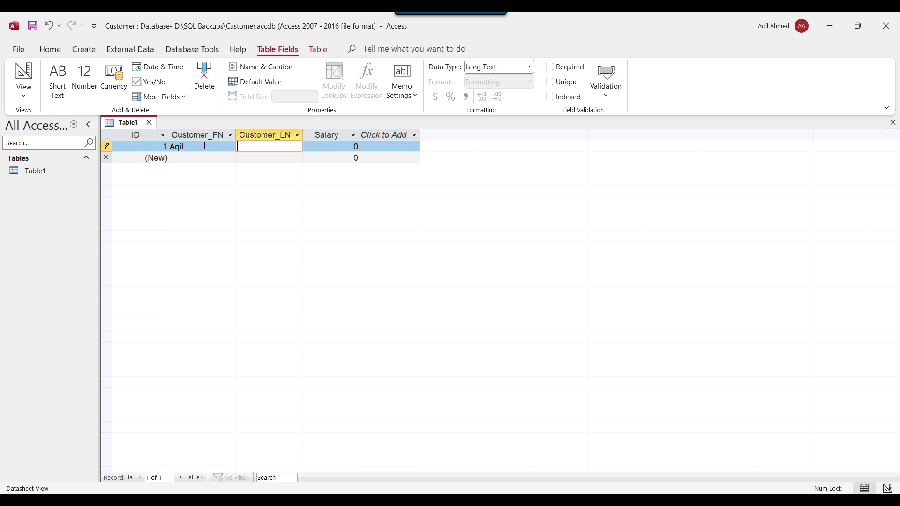
key(Tab)
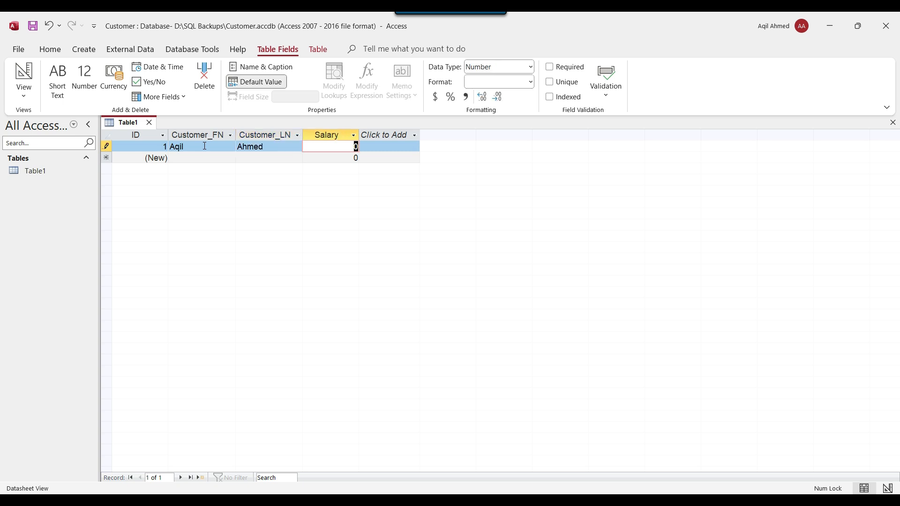
text(100)
key(Tab)
Step: Enter the second customer's first and last name with salary 110
click(192, 158)
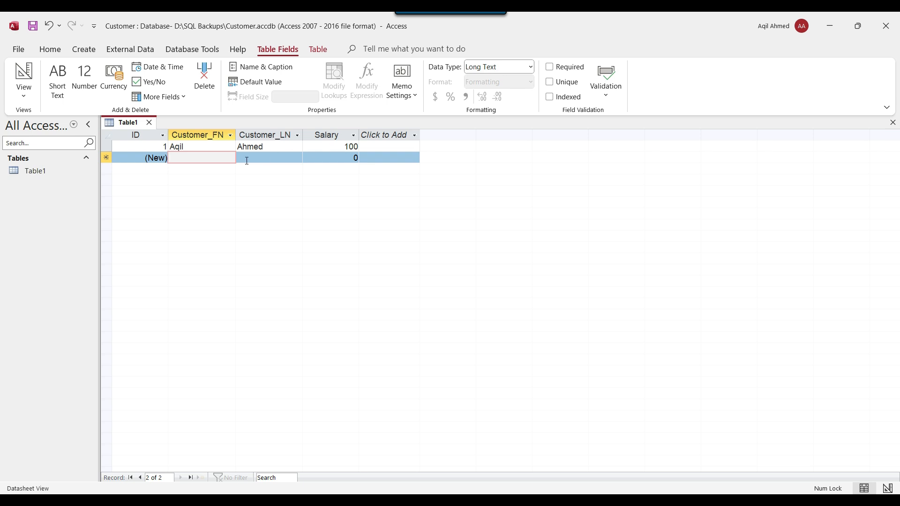
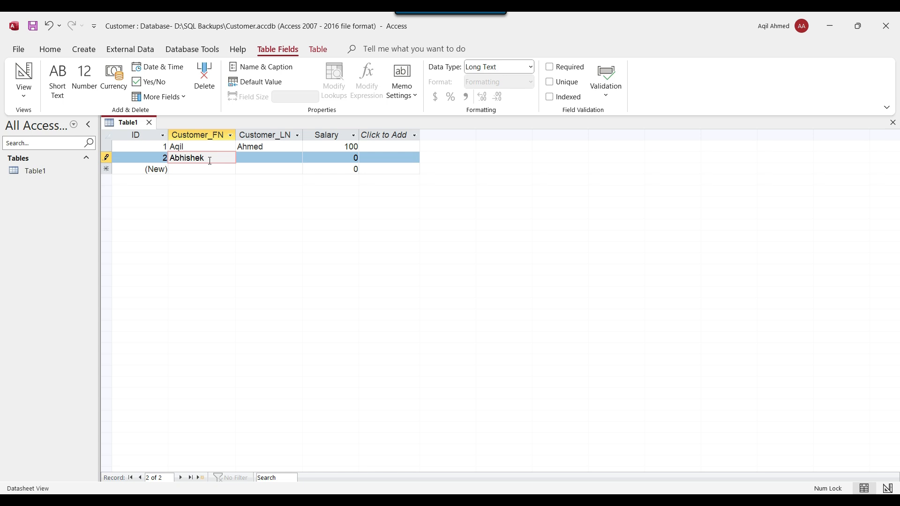
key(Tab)
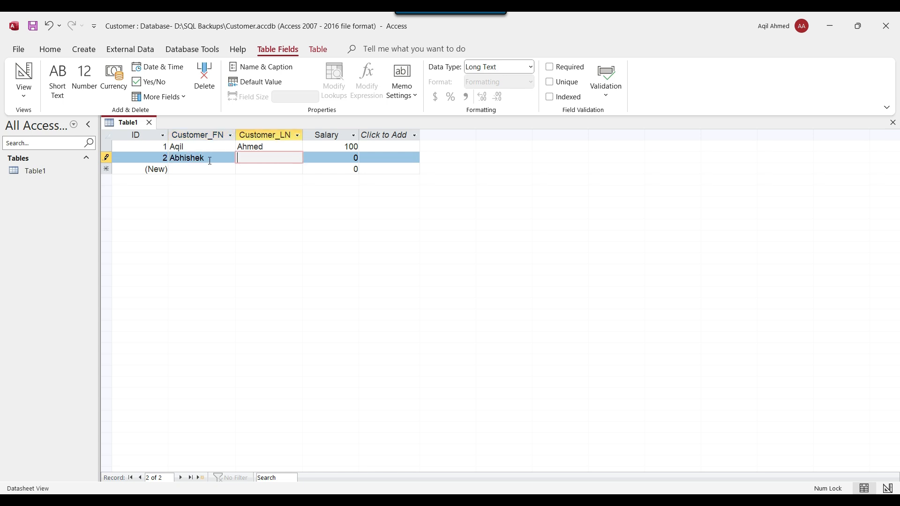
key(Tab)
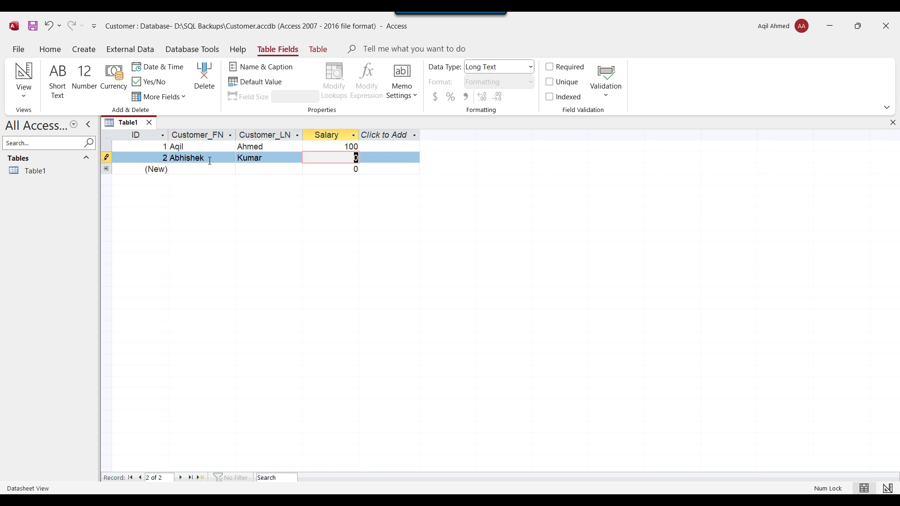
text(110)
key(Tab)
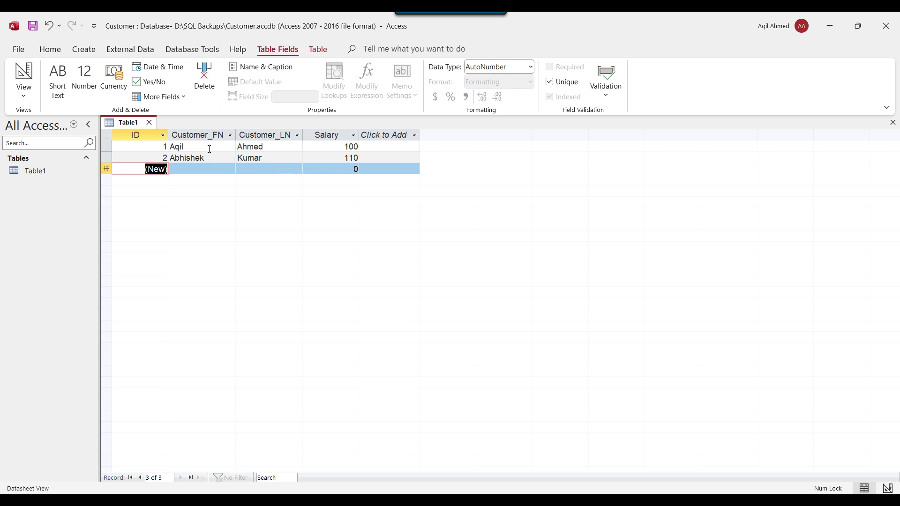
click(150, 122)
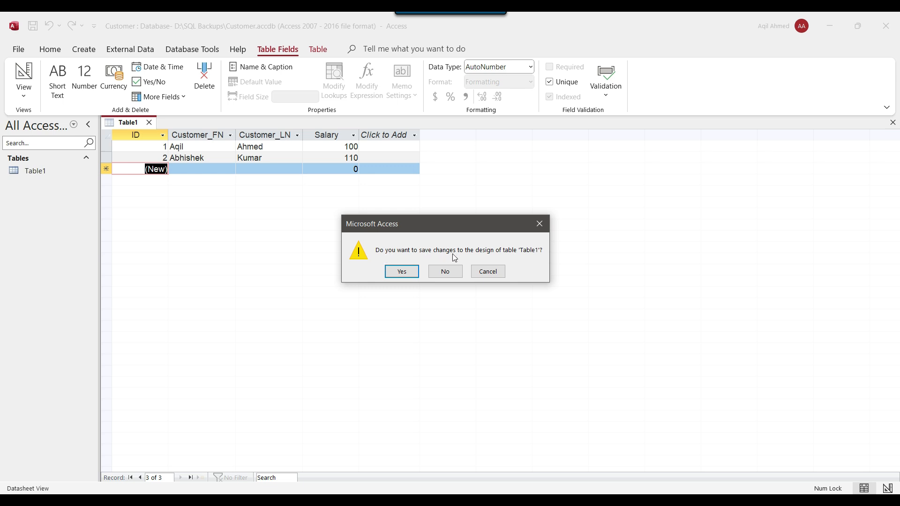
click(401, 271)
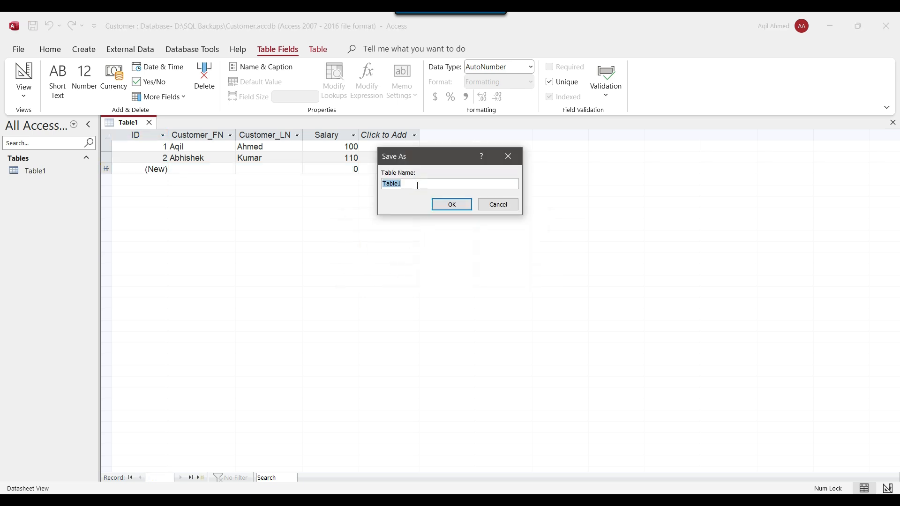
drag(410, 161, 355, 179)
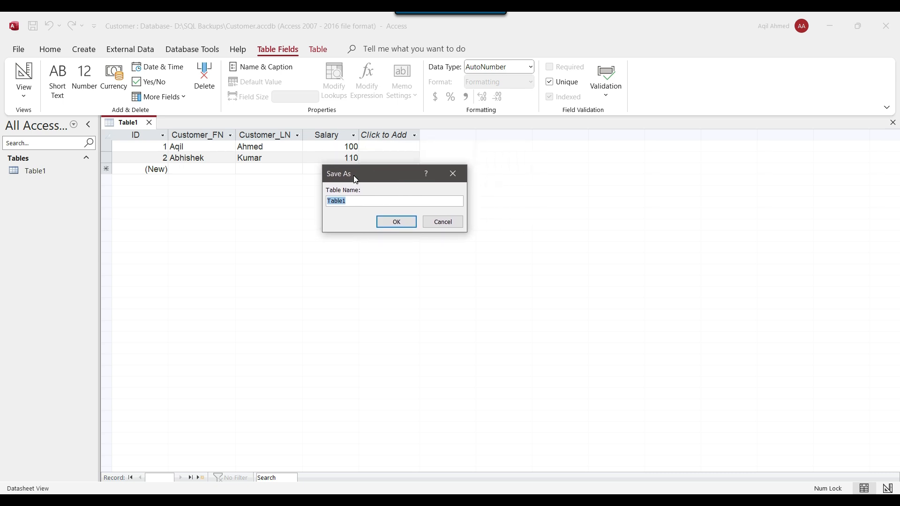
text(Customer)
click(406, 223)
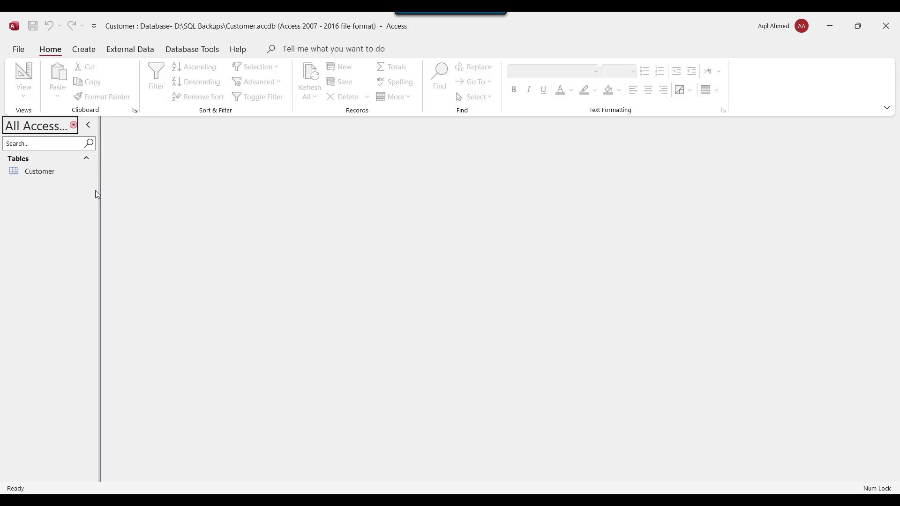
Step: Open the Customer table to review its two rows, then close it and quit Access
click(37, 173)
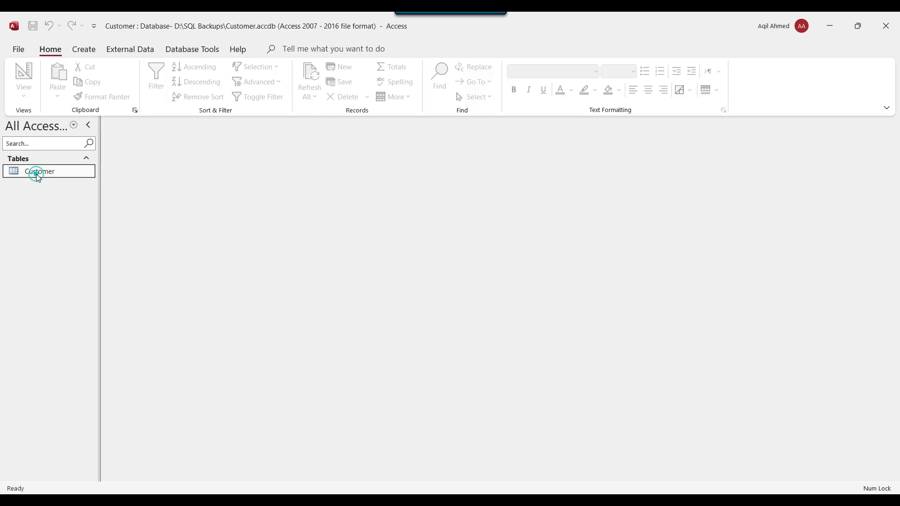
right_click(42, 175)
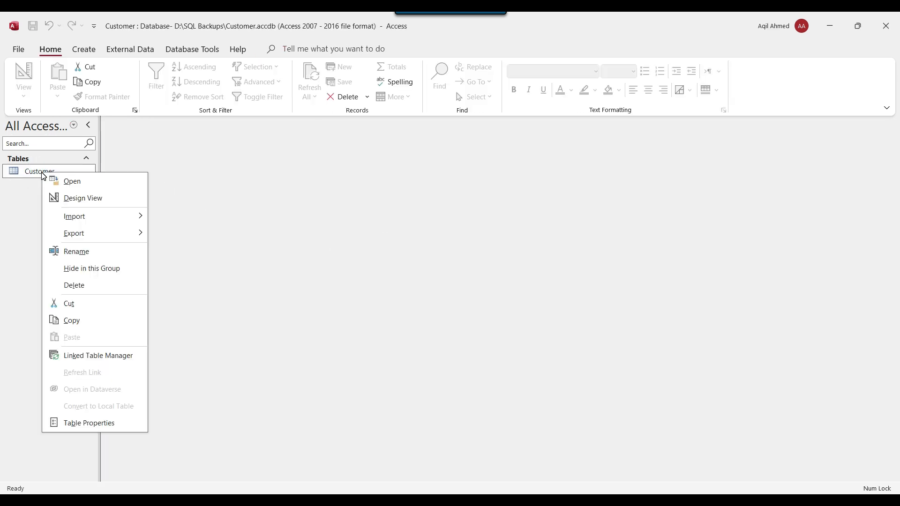
click(78, 184)
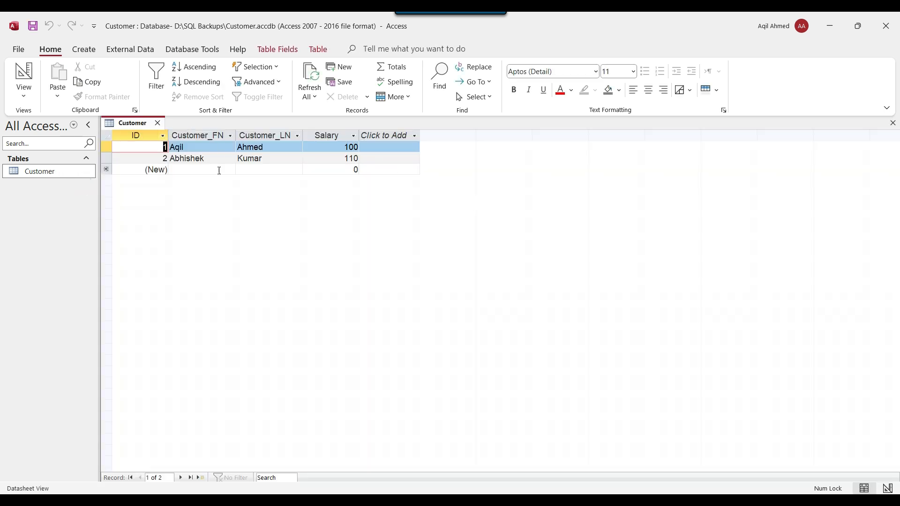
click(158, 123)
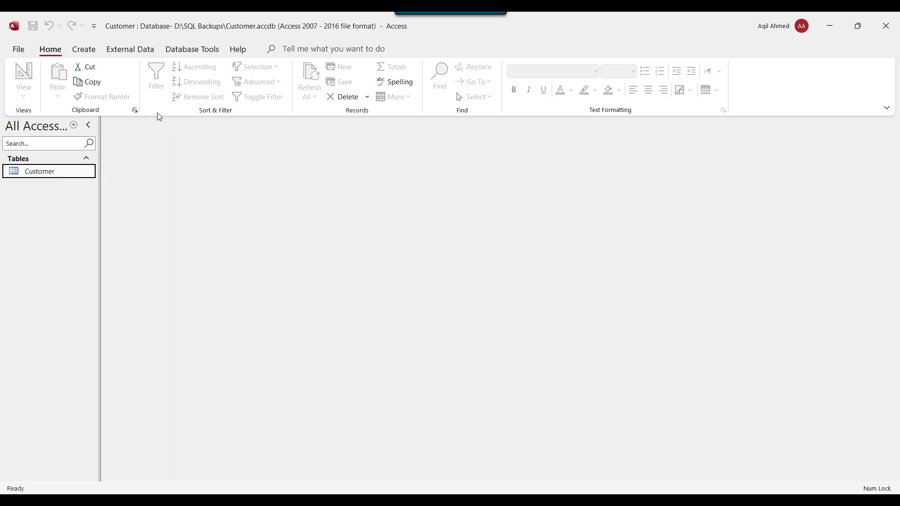
click(887, 31)
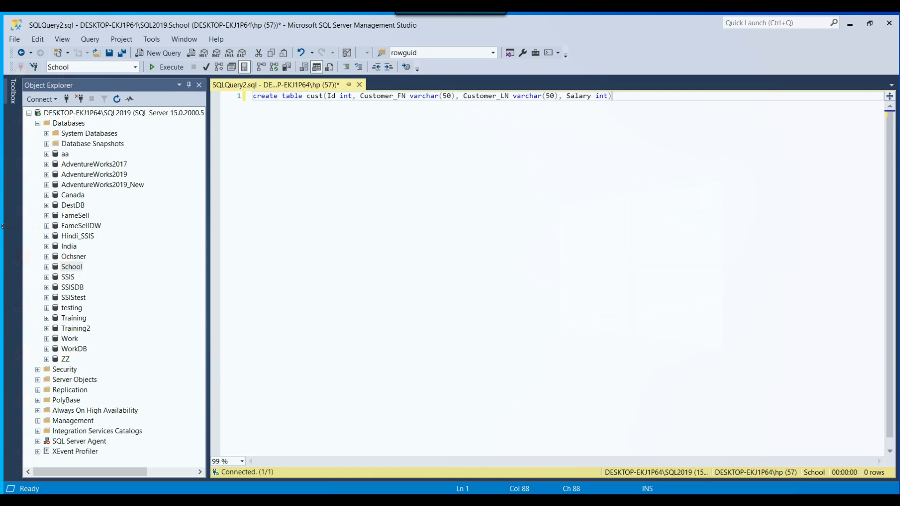
Step: Edit the CREATE TABLE statement to use Customer_FirstName and Customer_LastName columns
click(368, 165)
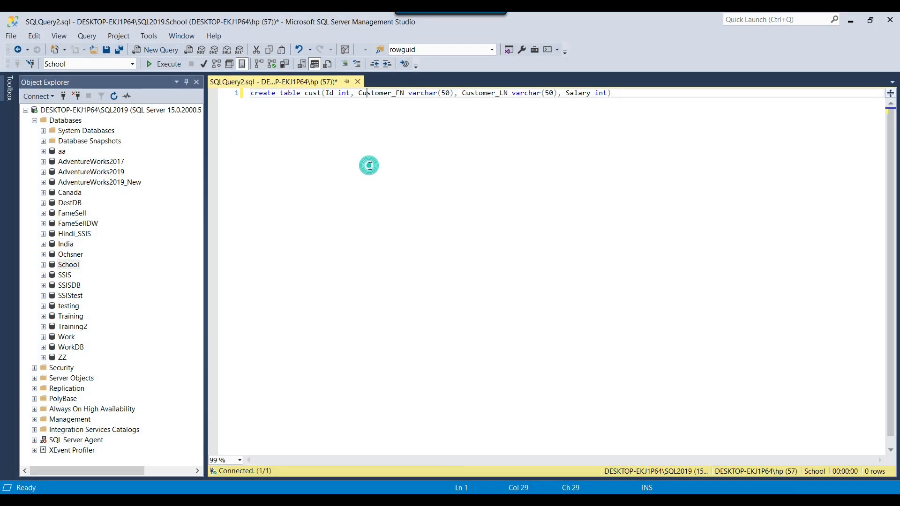
click(309, 94)
drag(325, 93, 355, 94)
click(390, 96)
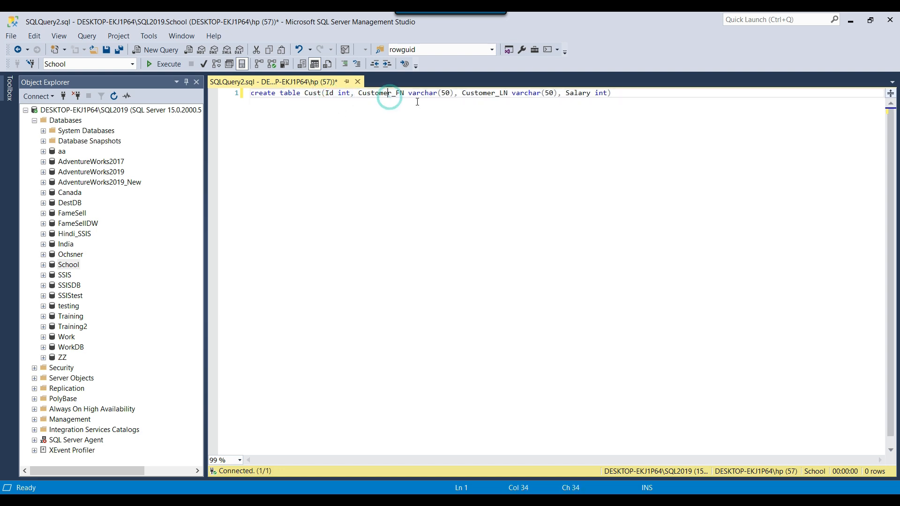
double_click(489, 93)
click(580, 94)
drag(405, 92, 396, 92)
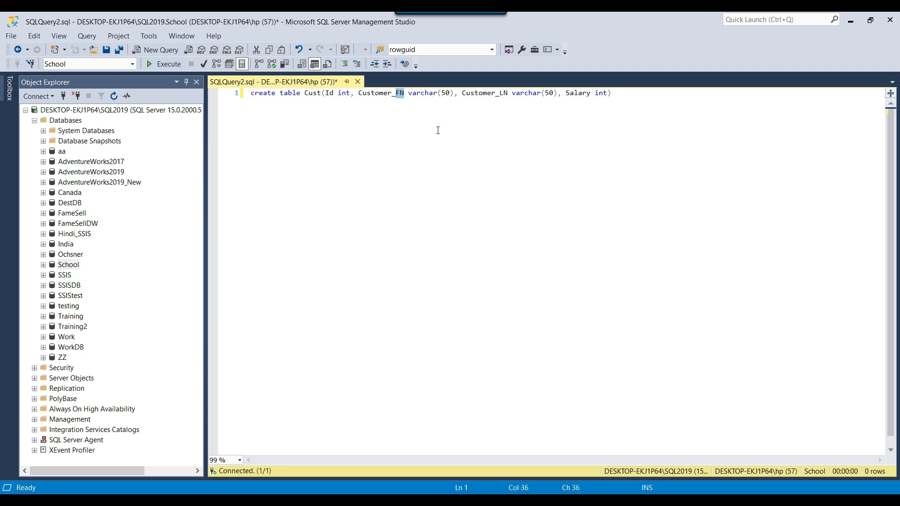
text(FirstName)
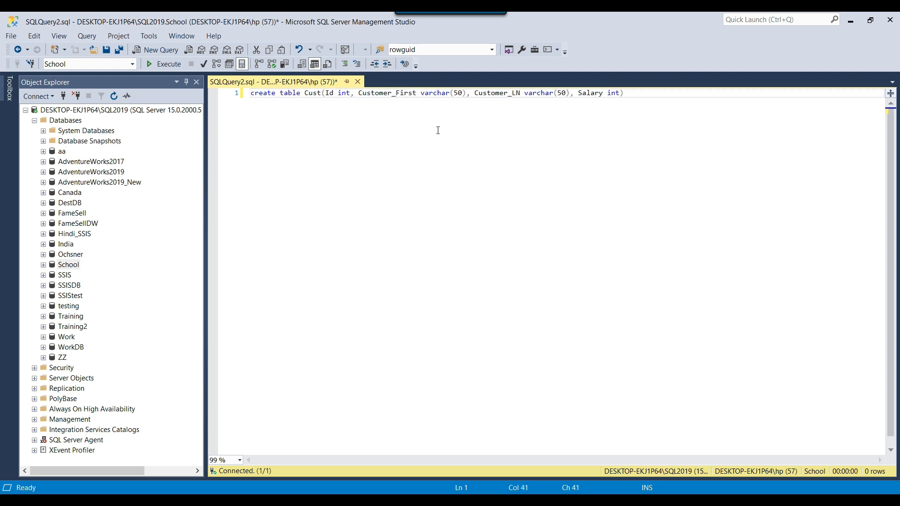
click(535, 94)
key(BackSpace)
key(BackSpace)
text(LastName)
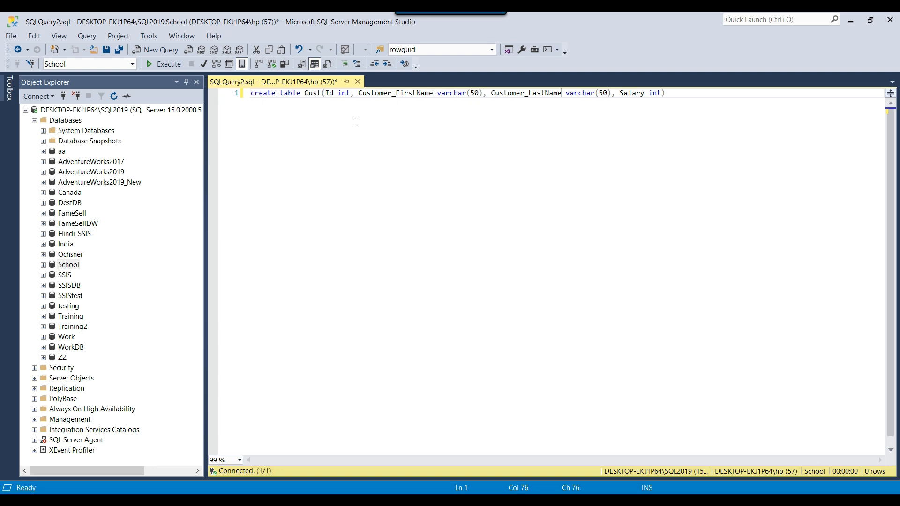
Step: Execute the statement on the SQL2019 instance and run 'select * from Cust' to confirm it's empty
click(165, 66)
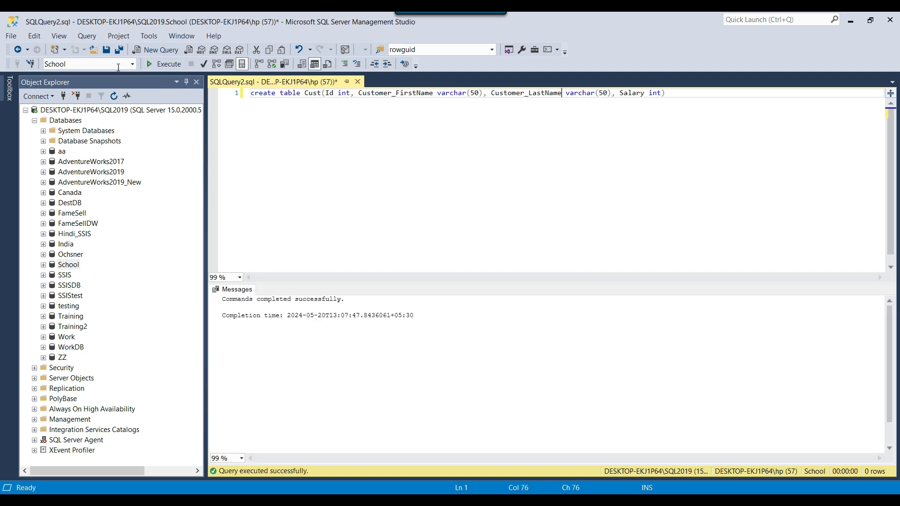
click(158, 111)
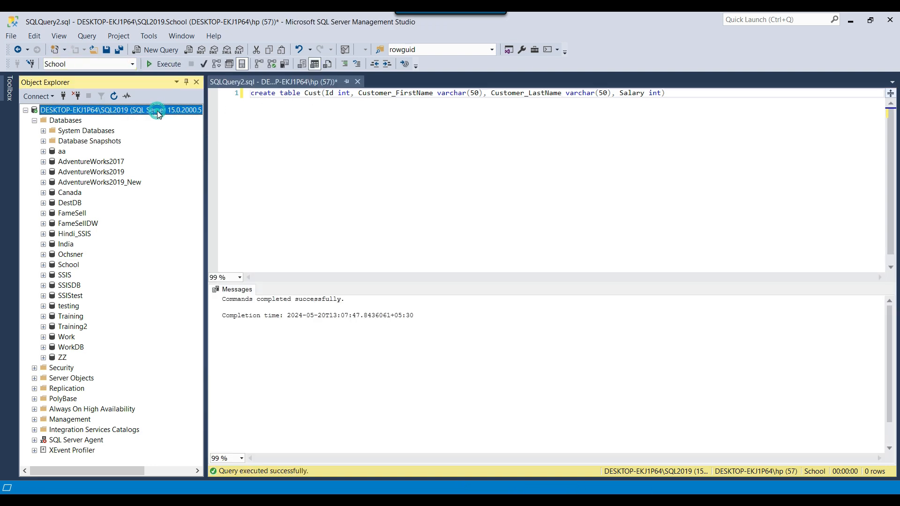
click(412, 169)
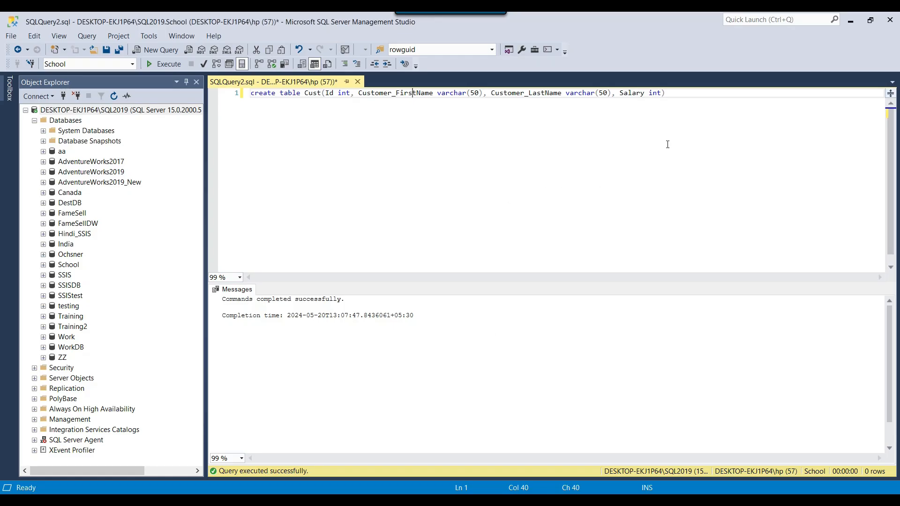
key(Return)
text(select * from )
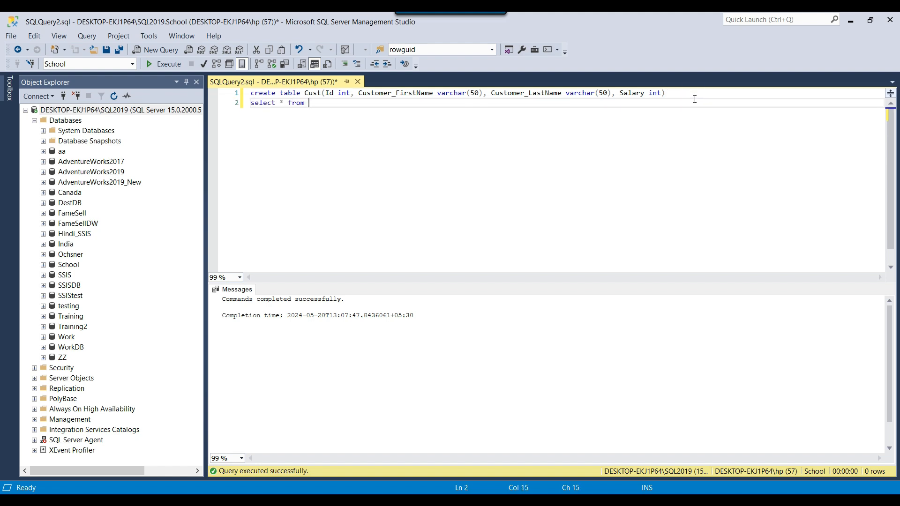
text(Cust)
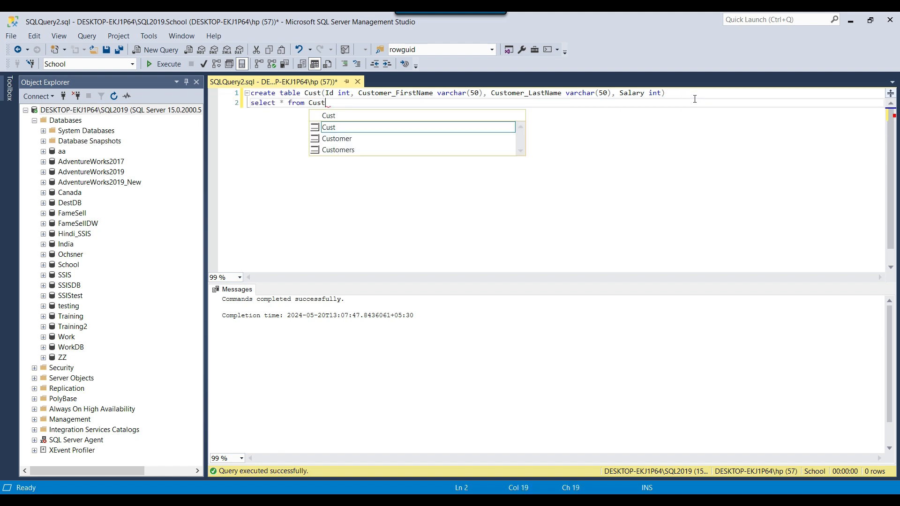
key(shift+Home)
key(F5)
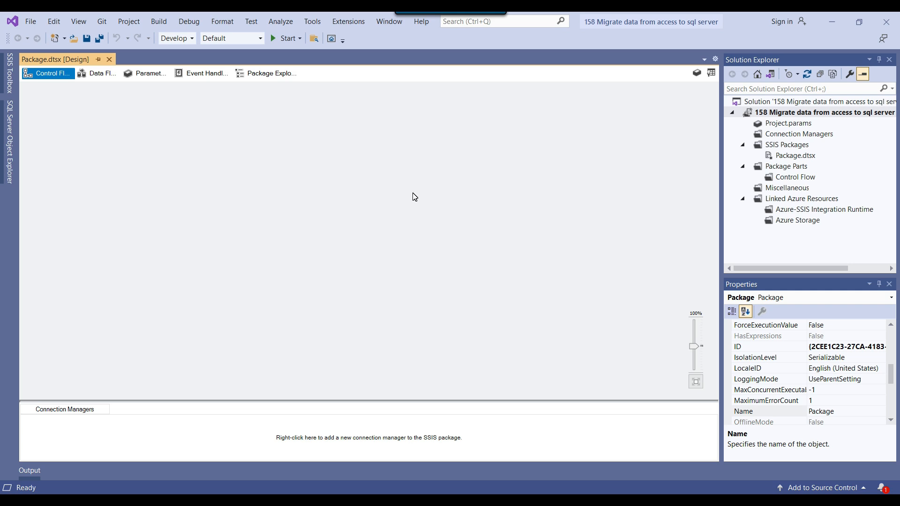
Step: Place a Data Flow Task on the control flow and open its data flow canvas
click(711, 72)
drag(76, 99, 293, 132)
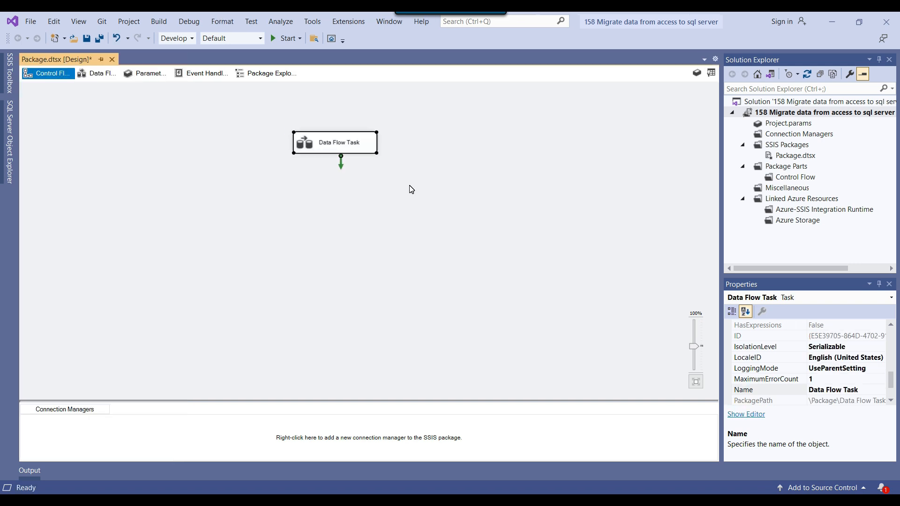
click(410, 187)
click(335, 146)
double_click(312, 146)
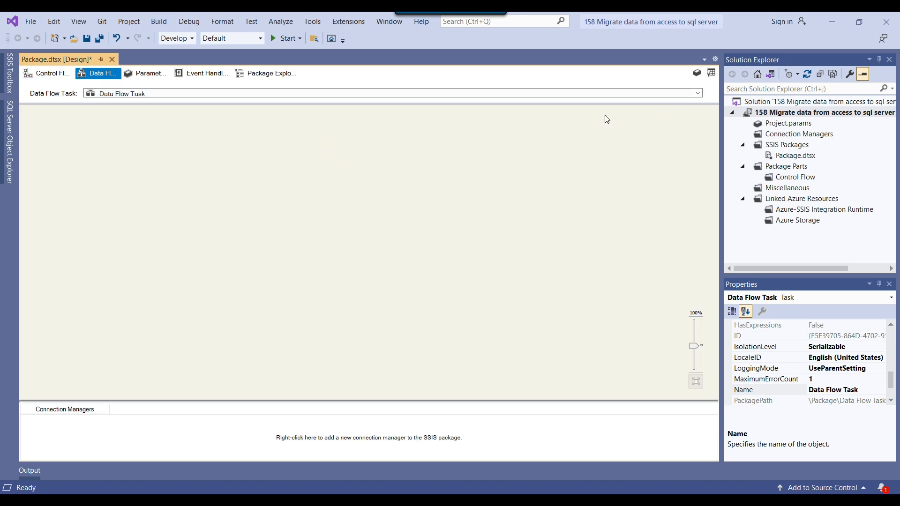
Step: Add an OLE DB Source to the data flow and open its editor
click(711, 72)
drag(65, 321, 318, 131)
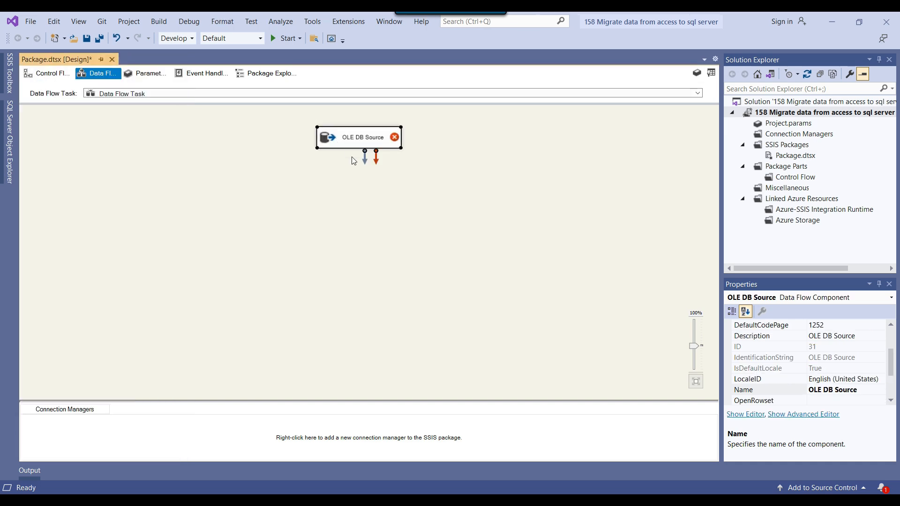
right_click(334, 141)
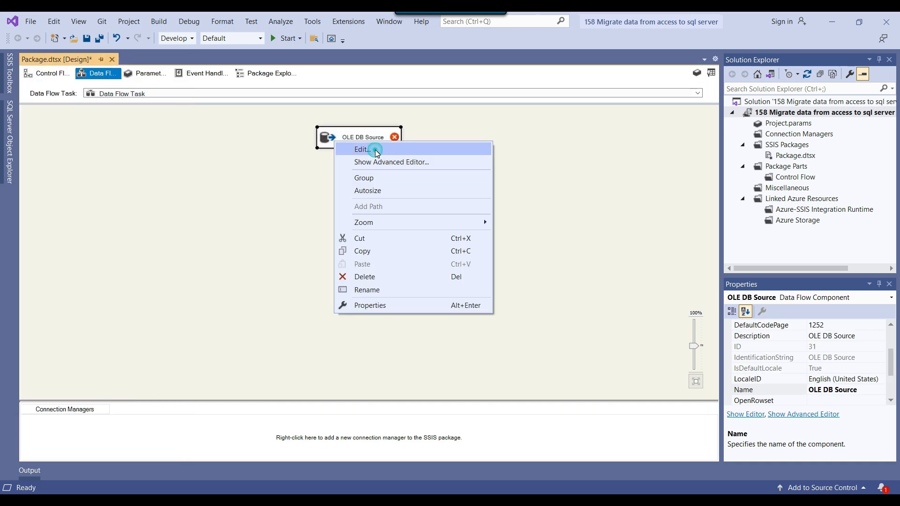
click(375, 149)
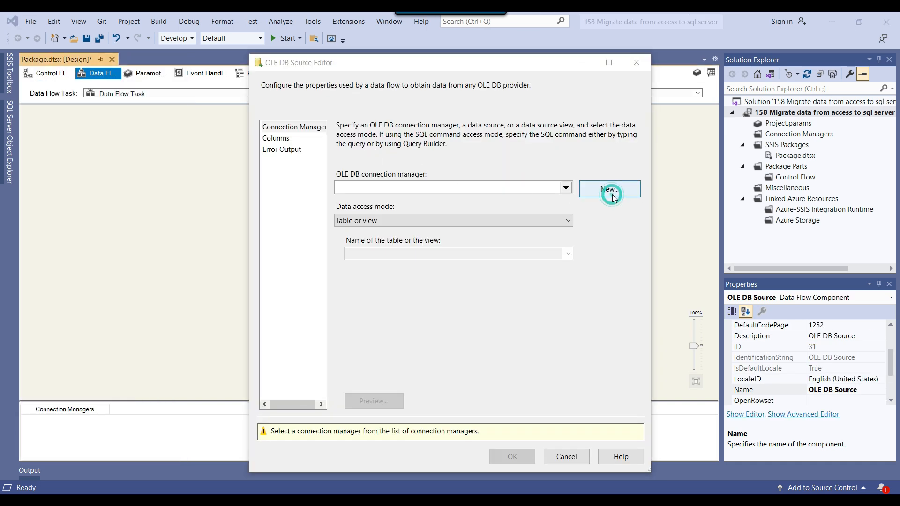
Step: Start a new connection using the Microsoft Office 12.0 Access Database Engine OLE DB Provider
click(609, 190)
click(507, 371)
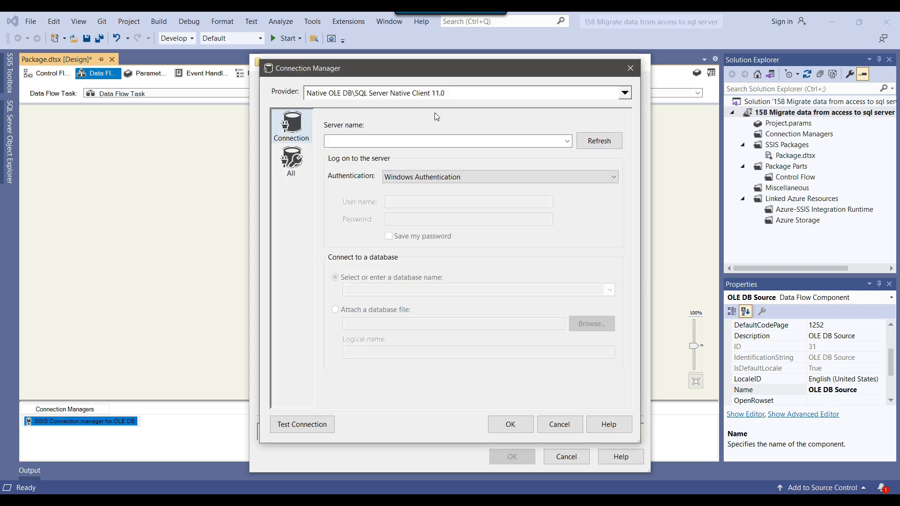
click(445, 97)
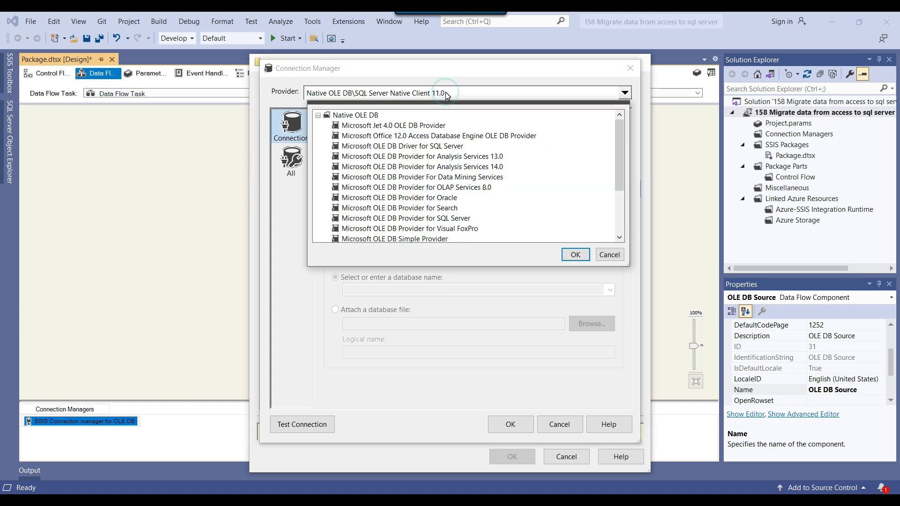
click(380, 136)
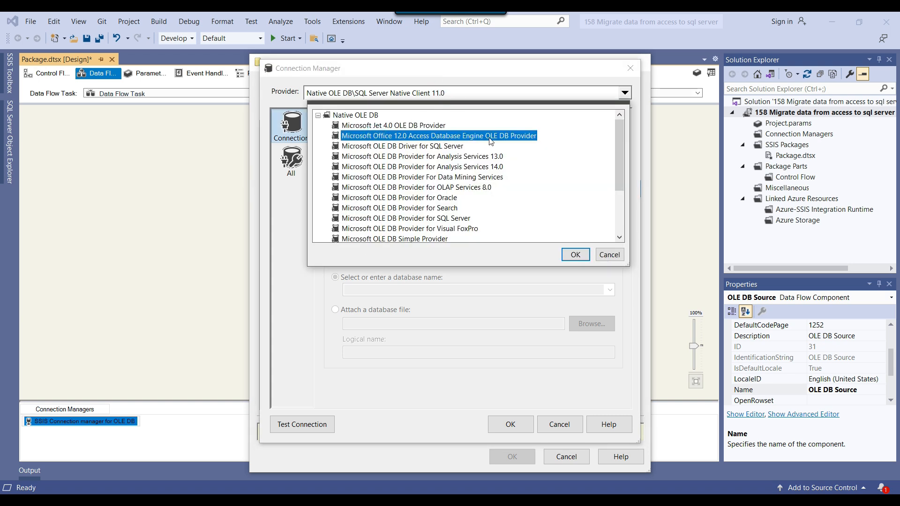
click(574, 254)
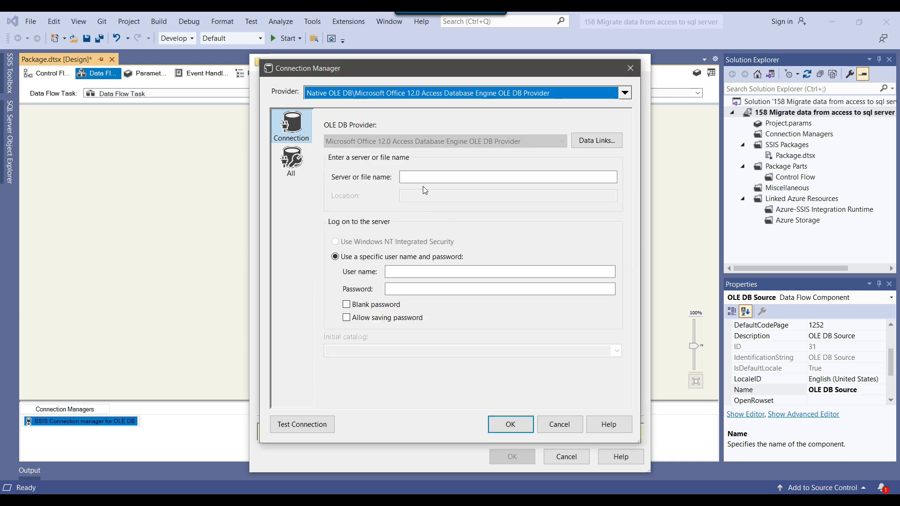
Step: Begin building the Customer.accdb file path in the D:\SQL Backups Explorer address bar
click(428, 174)
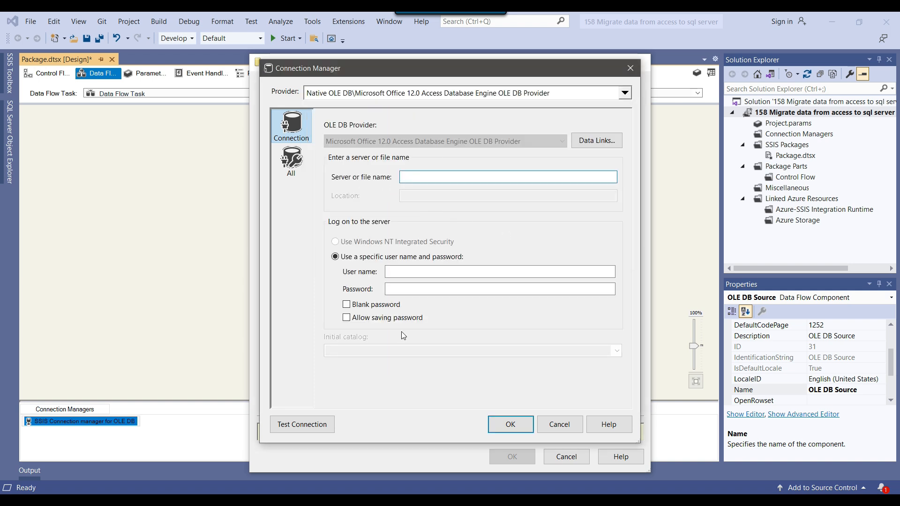
key(alt+Tab)
click(261, 100)
click(262, 99)
text(\SQL Backups\)
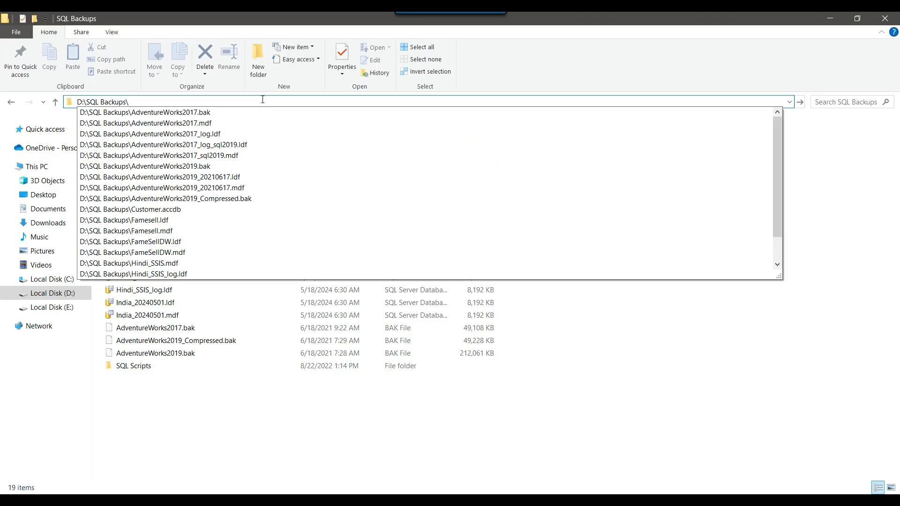
text(cus)
Step: Copy the D:\SQL Backups\Customer.accdb path into the connection's Server or file name box
key(Down)
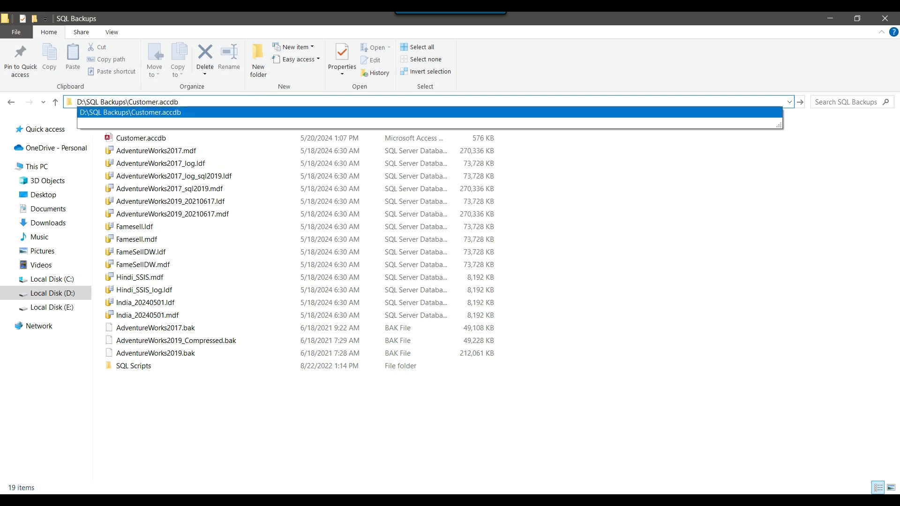
key(ctrl+a)
key(ctrl+c)
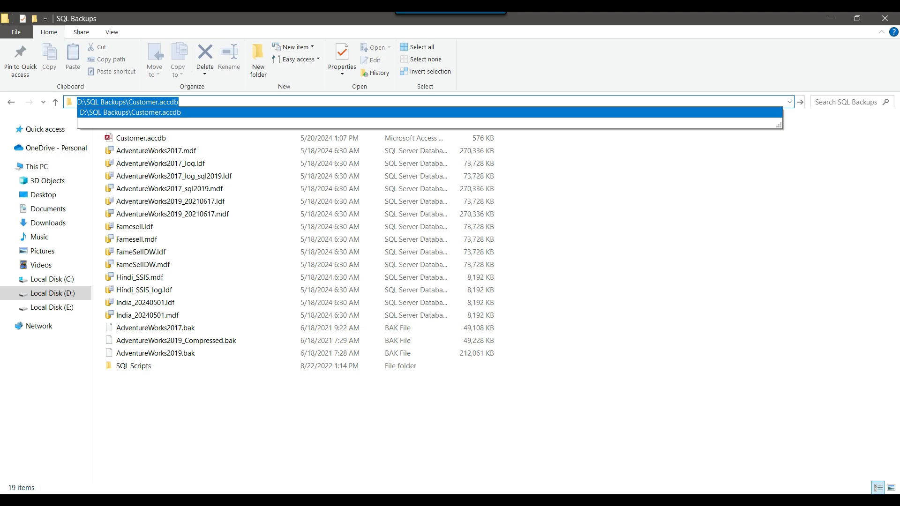
click(829, 18)
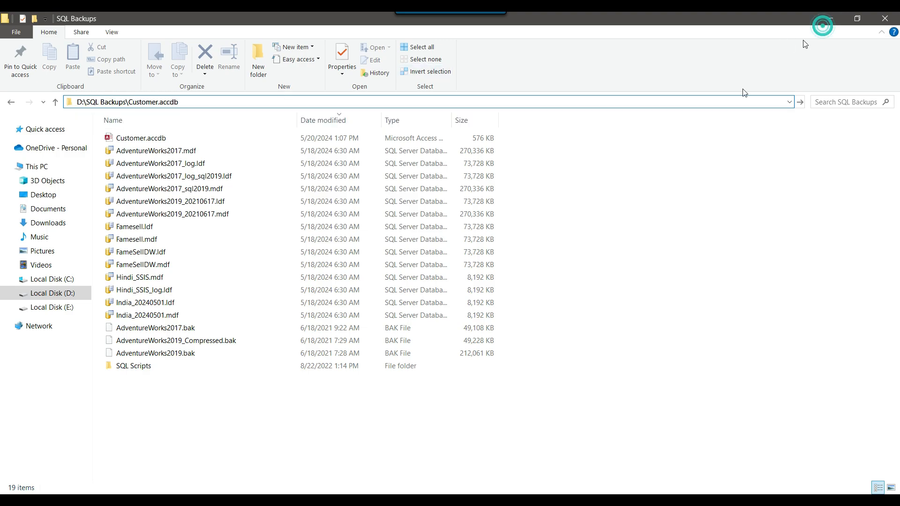
key(ctrl+v)
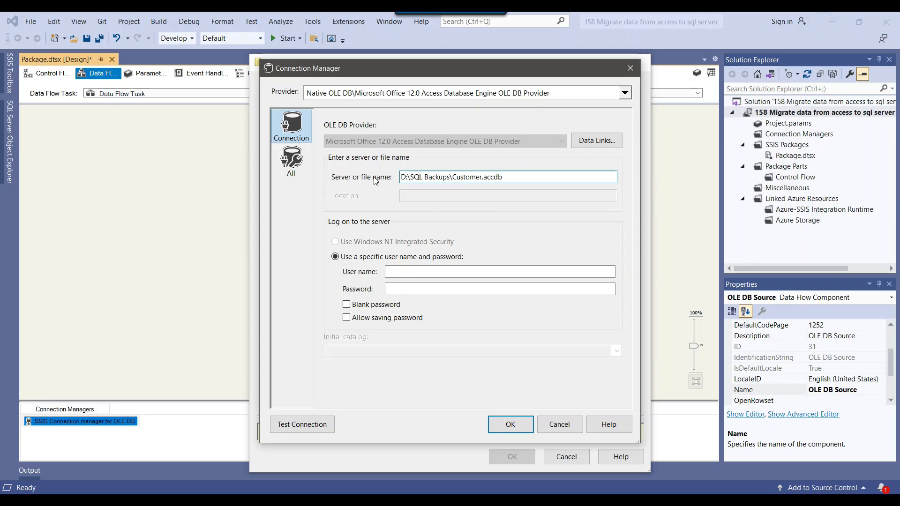
Step: Test the Customer.accdb connection and use it as the source's connection manager
click(305, 427)
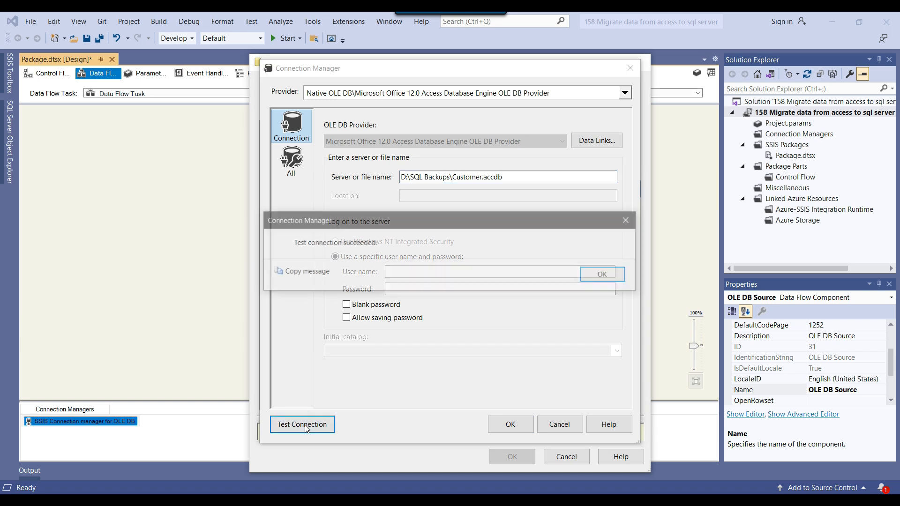
click(606, 281)
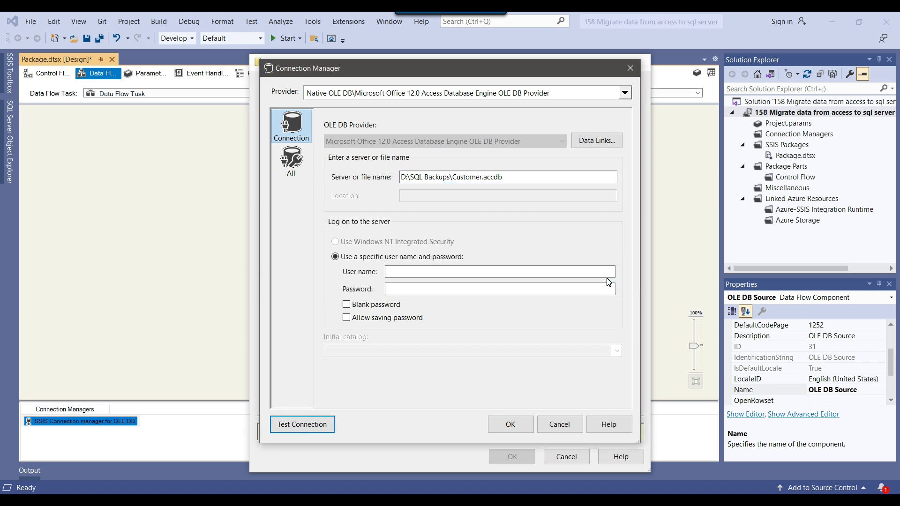
click(511, 424)
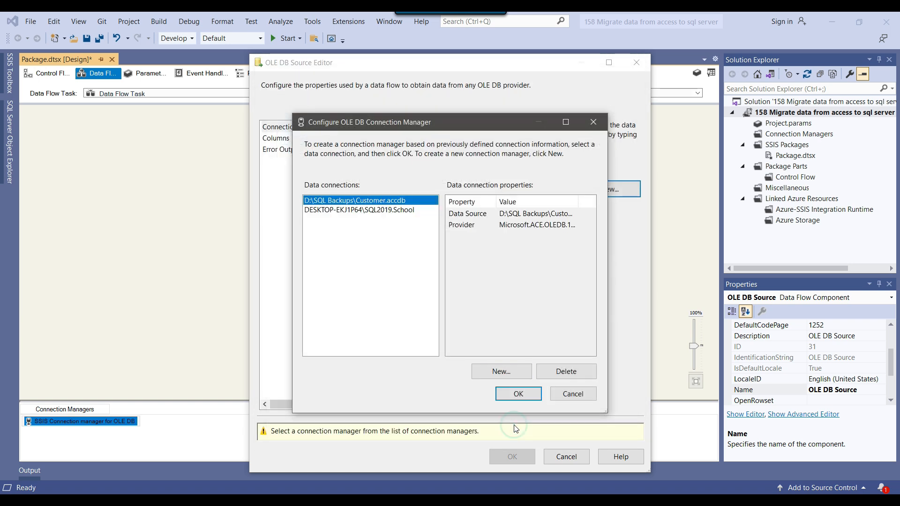
click(525, 398)
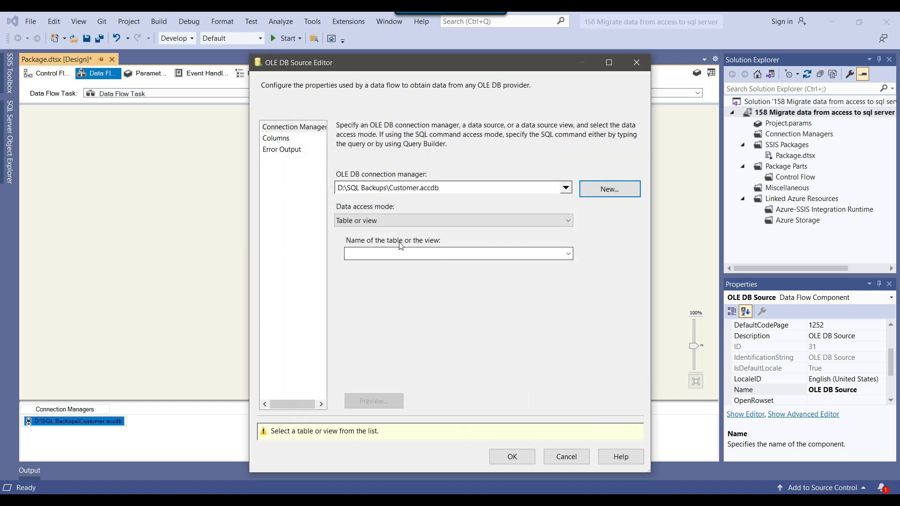
Step: Select the Customer table, preview its two rows, and confirm the OLE DB Source settings
click(567, 253)
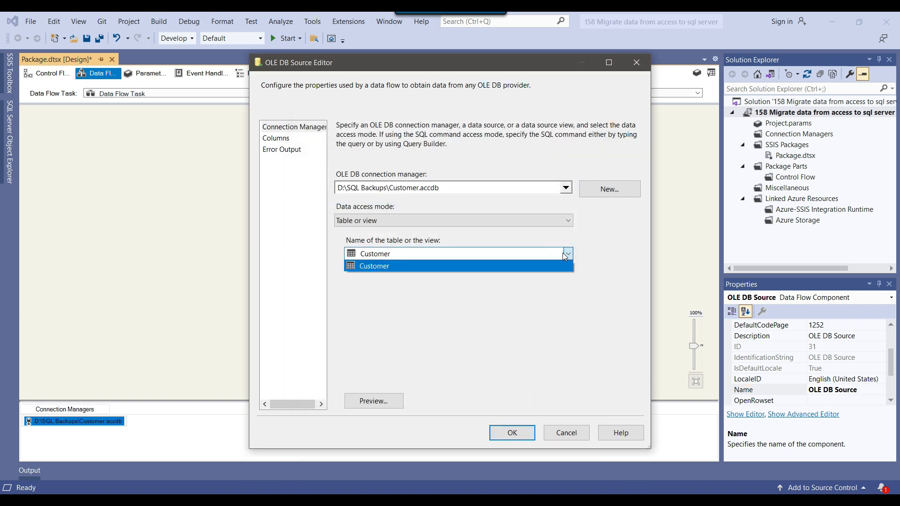
click(383, 267)
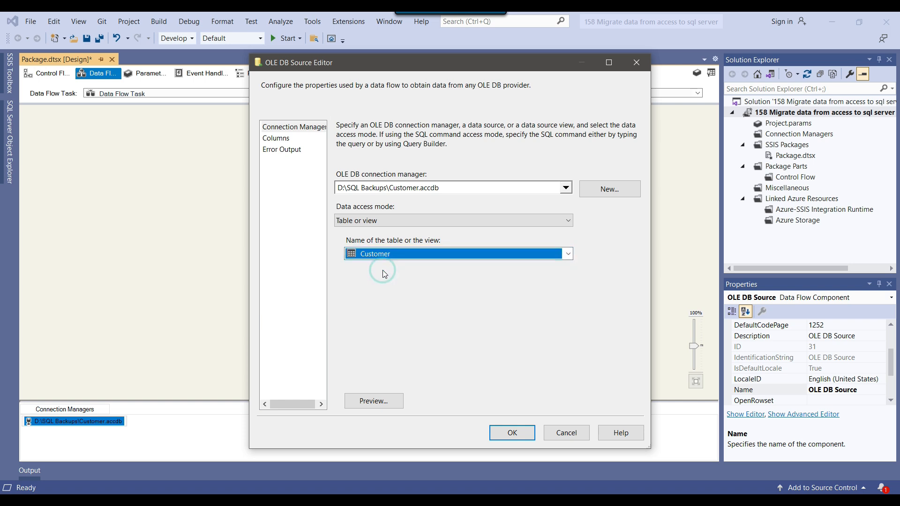
click(368, 401)
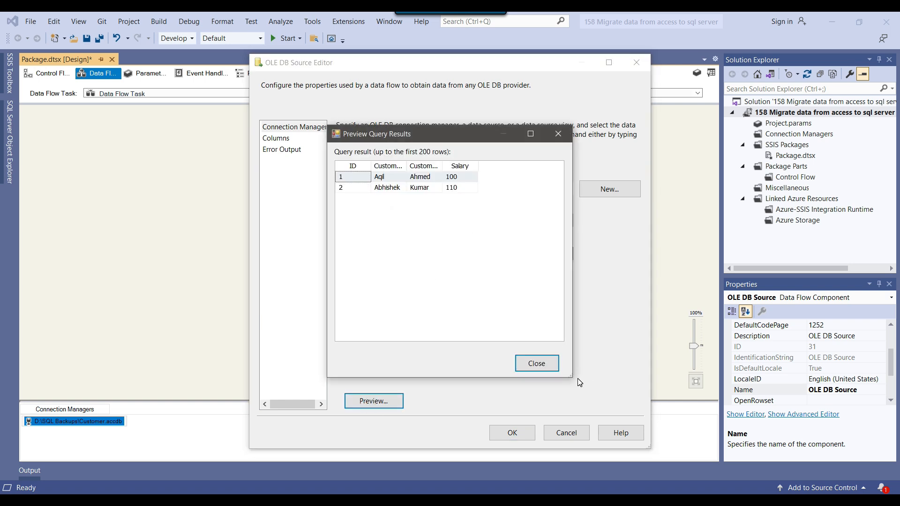
drag(571, 375, 665, 373)
drag(467, 134, 660, 133)
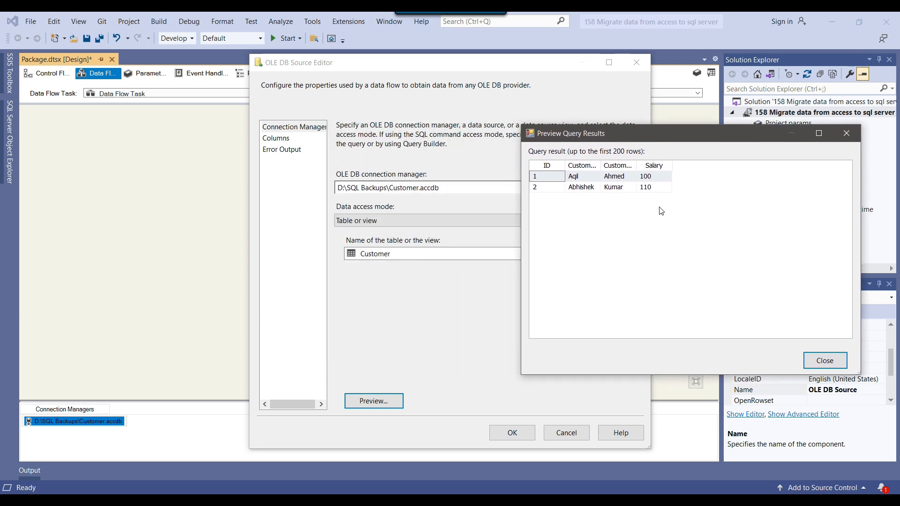
click(823, 359)
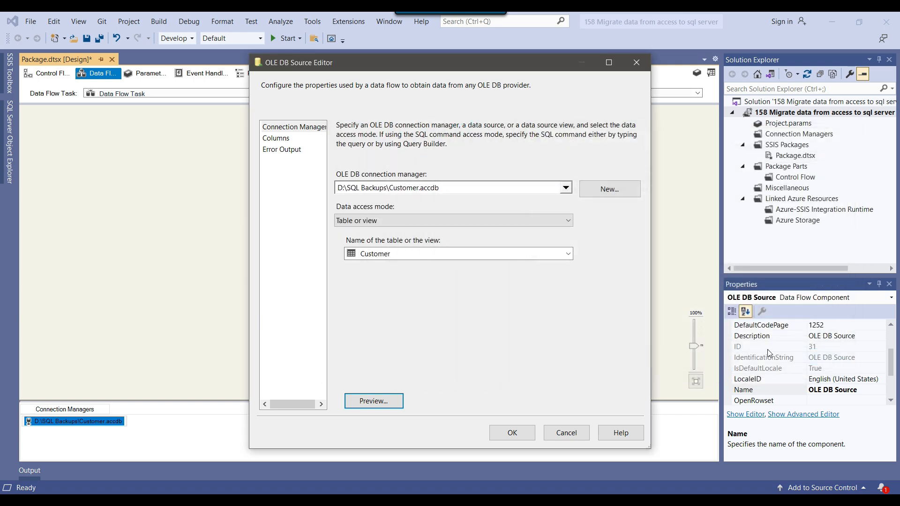
click(512, 432)
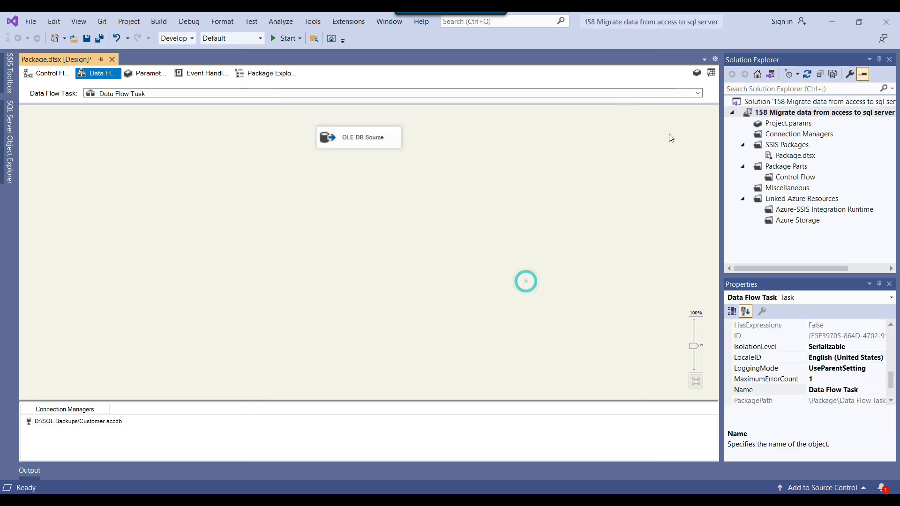
Step: Place an OLE DB Destination below the OLE DB Source and connect the source's output to it
click(9, 72)
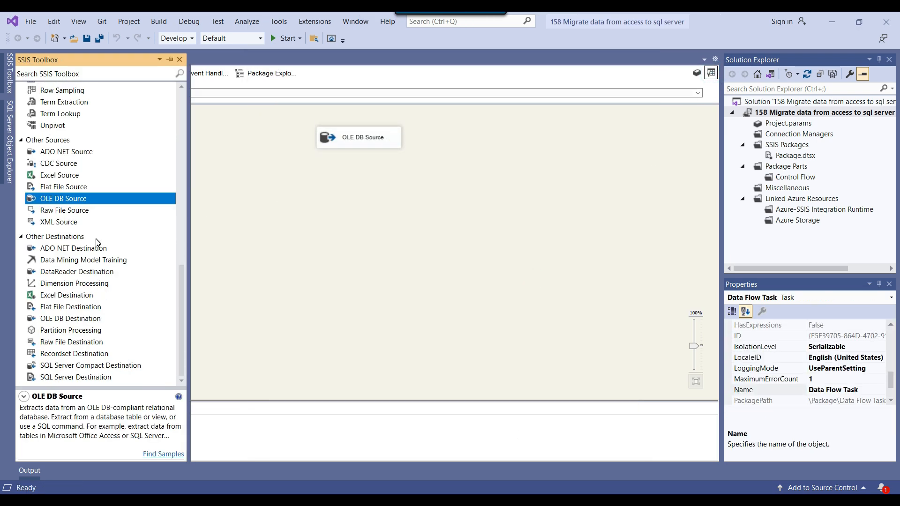
drag(66, 322, 313, 225)
click(342, 138)
drag(365, 159, 351, 236)
Step: Point the destination at the SQL Server School database connection
click(329, 238)
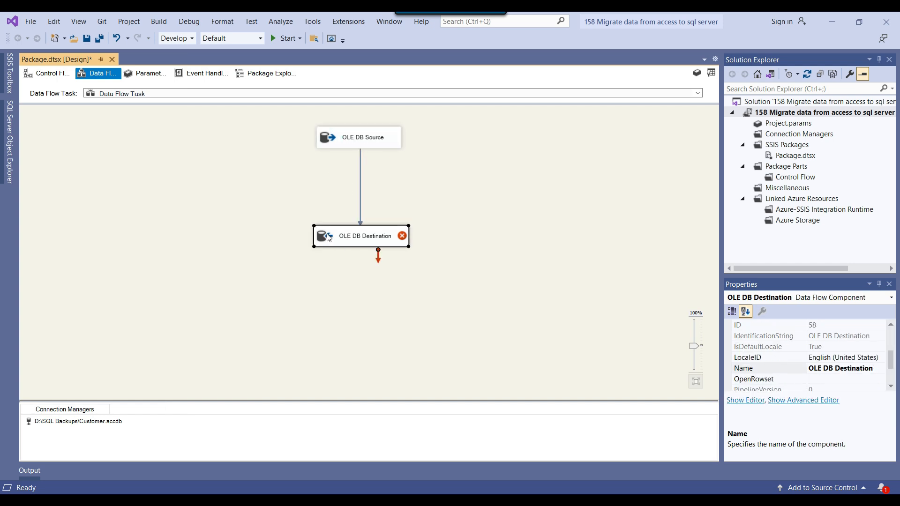
right_click(329, 237)
click(359, 242)
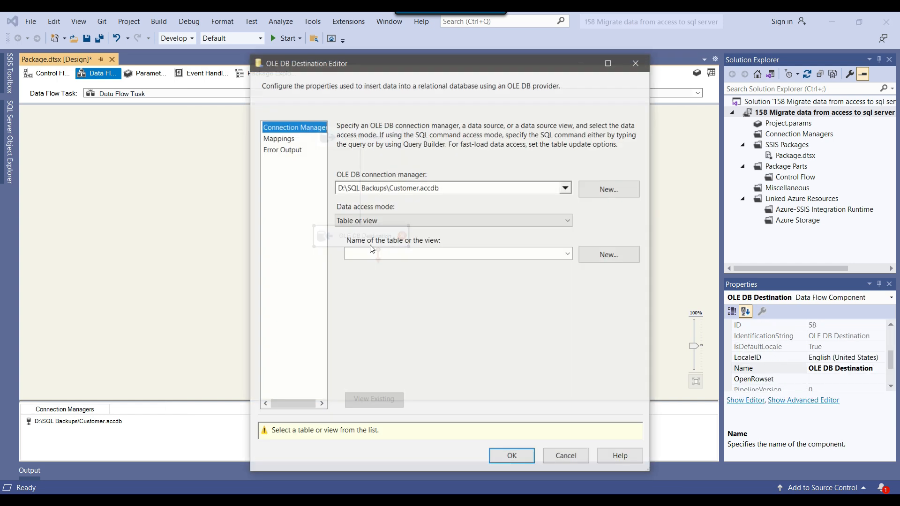
click(608, 189)
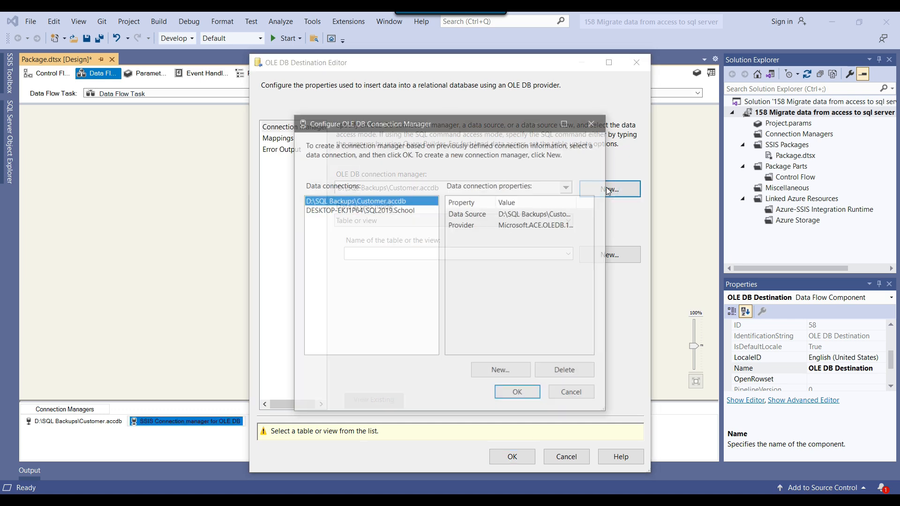
click(399, 210)
click(518, 395)
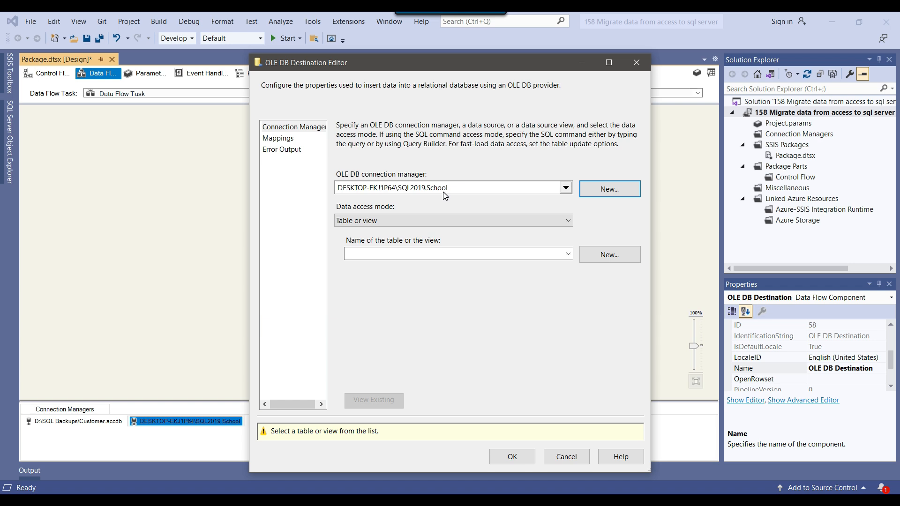
Step: Set the data access mode to fast load with [dbo].[Cust] as the target table
click(451, 226)
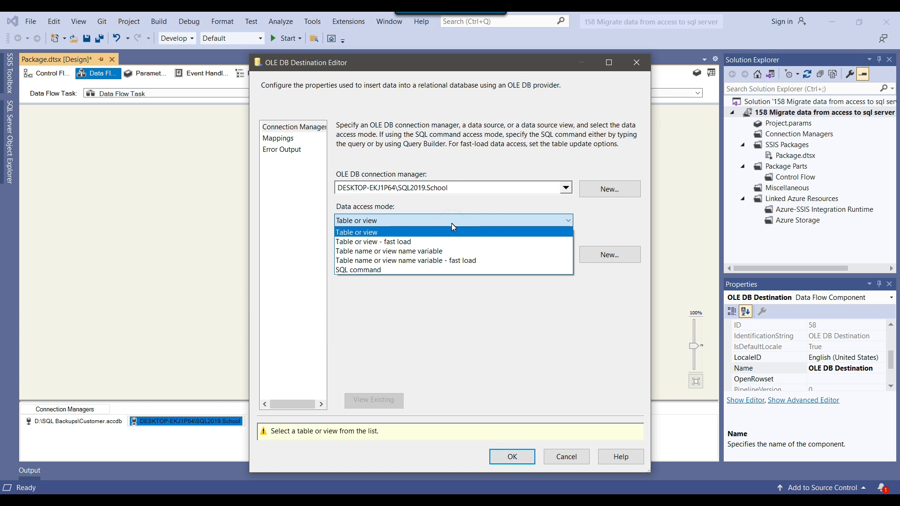
click(388, 242)
click(552, 255)
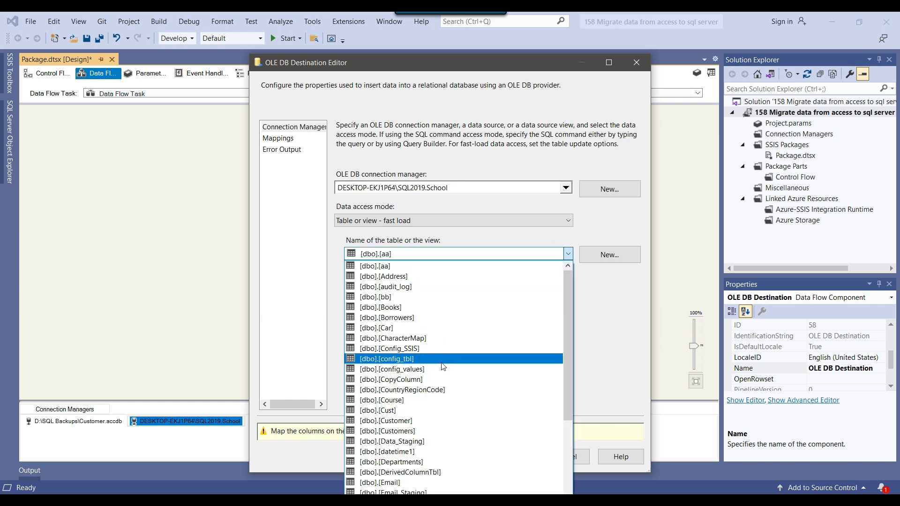
click(423, 411)
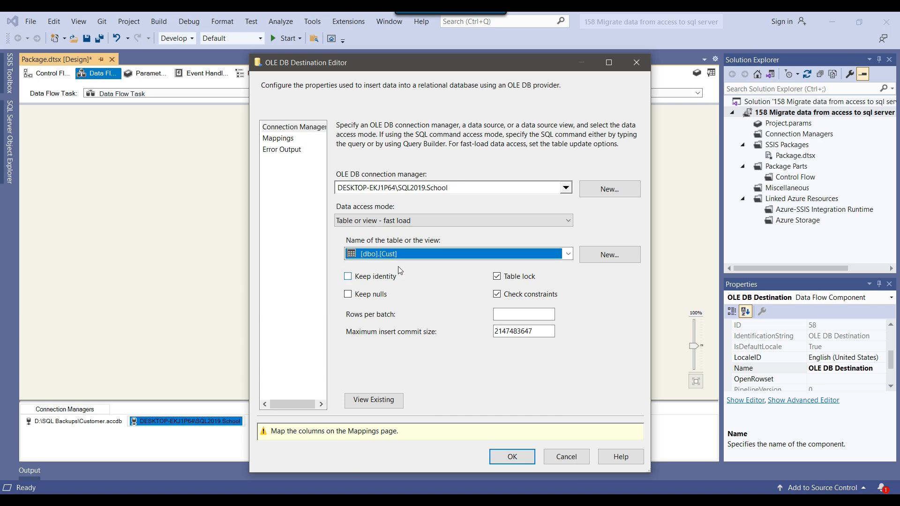
Step: On the Mappings page, feed Customer_FirstName from Customer_FN and Customer_LastName from Customer_LN
click(277, 139)
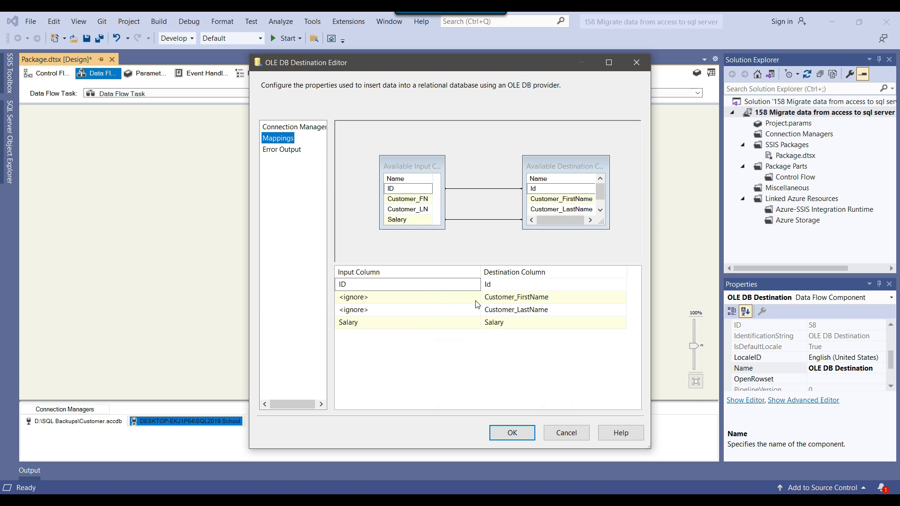
click(459, 298)
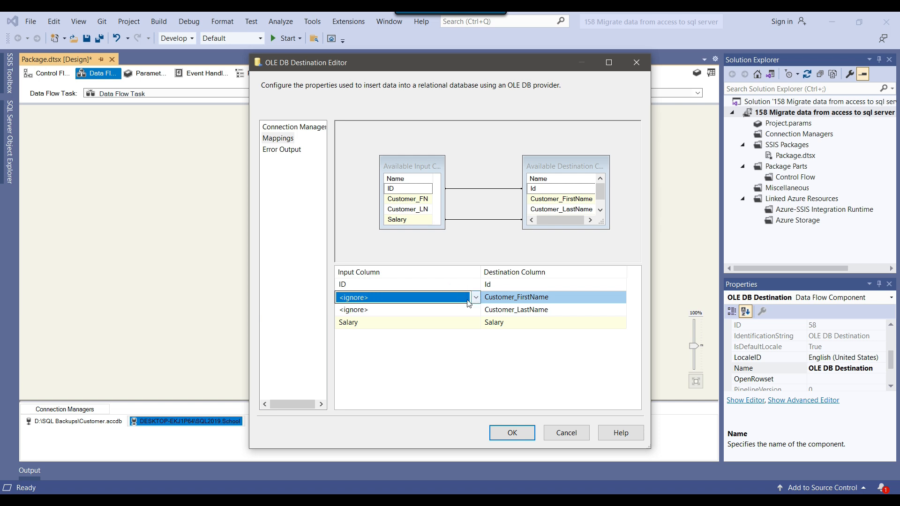
click(459, 311)
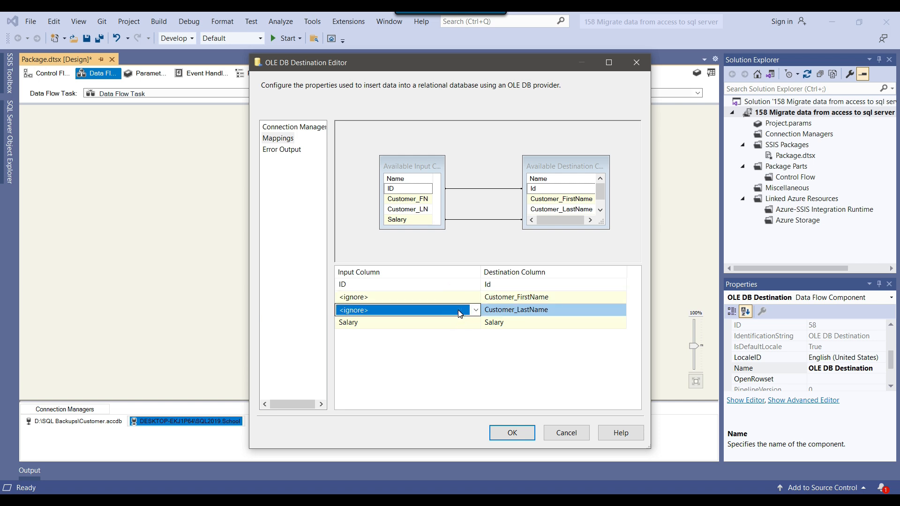
click(454, 297)
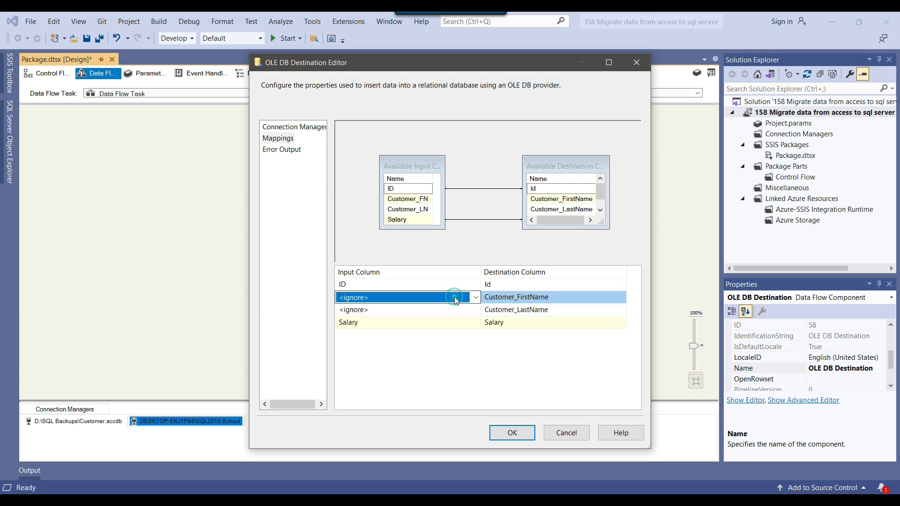
click(454, 297)
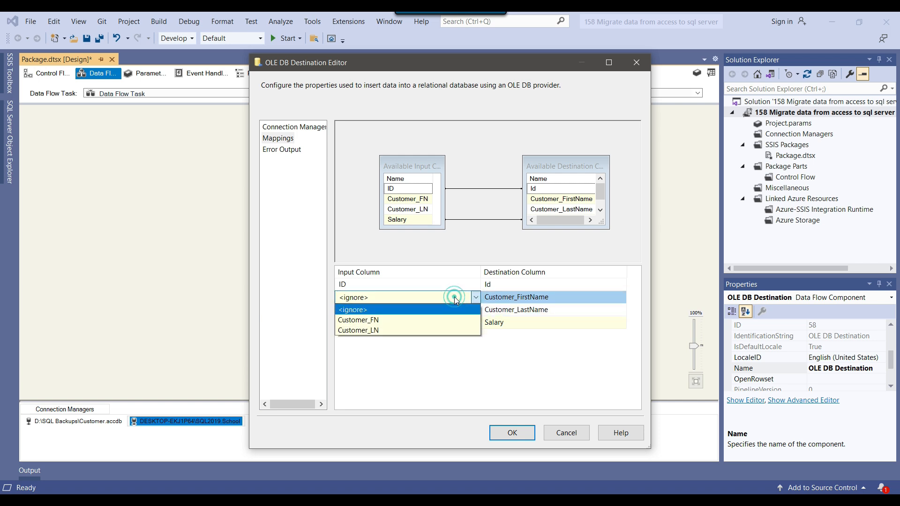
click(427, 319)
click(428, 310)
click(429, 310)
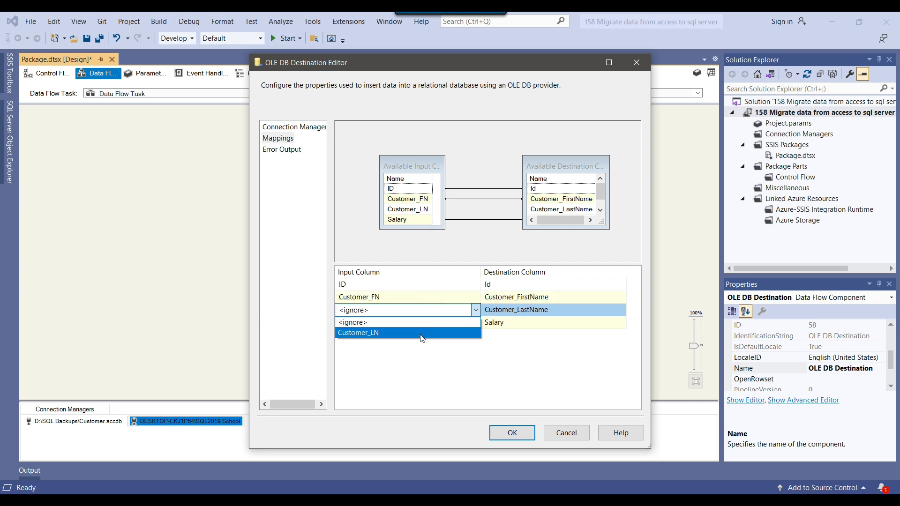
click(419, 329)
Step: Save the destination mappings and move the OLE DB Destination slightly lower
click(514, 434)
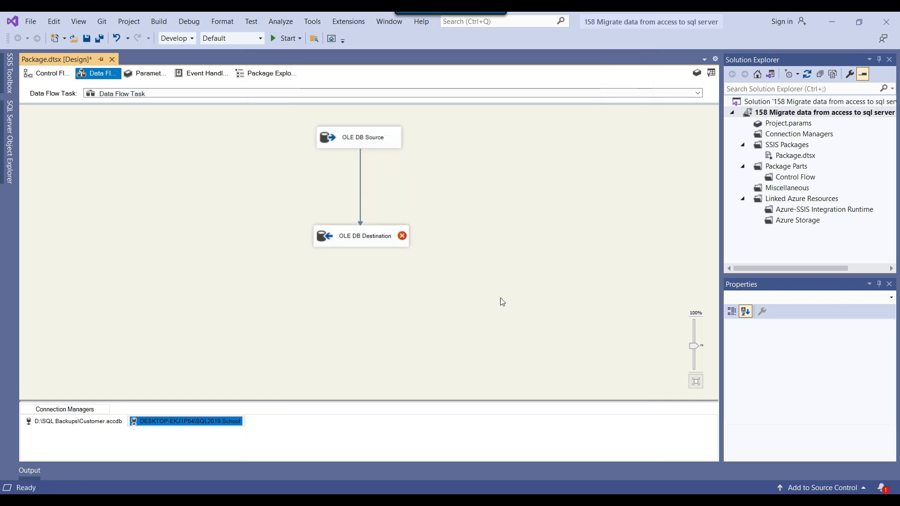
click(499, 297)
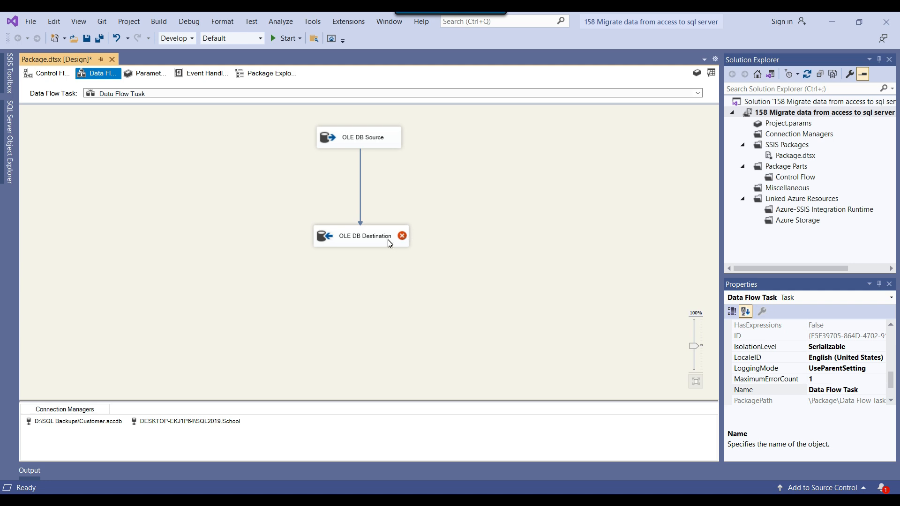
mouse_move(388, 244)
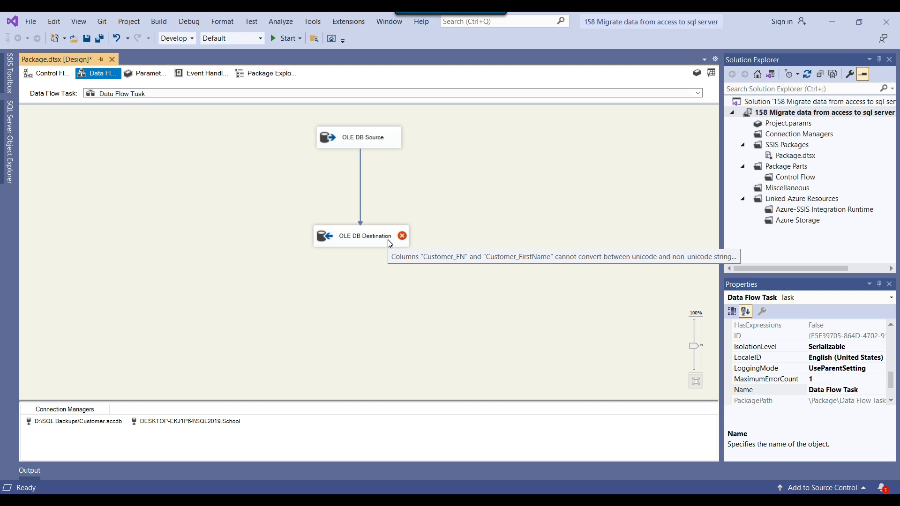
drag(361, 236, 357, 252)
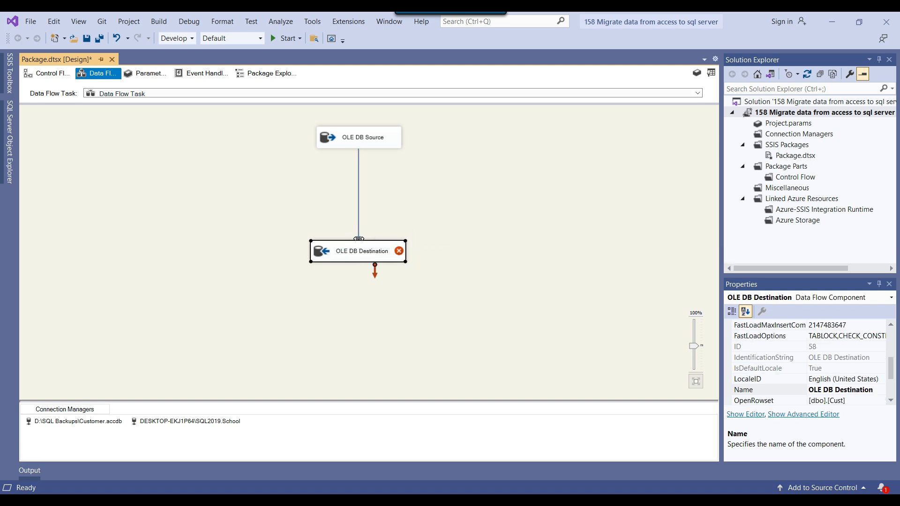
Step: Open the editor for the path between OLE DB Source and OLE DB Destination
click(340, 140)
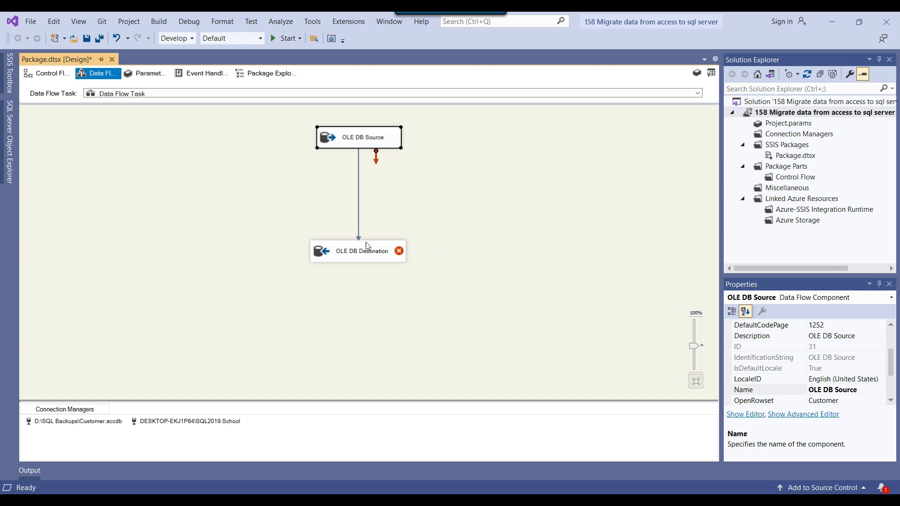
click(420, 186)
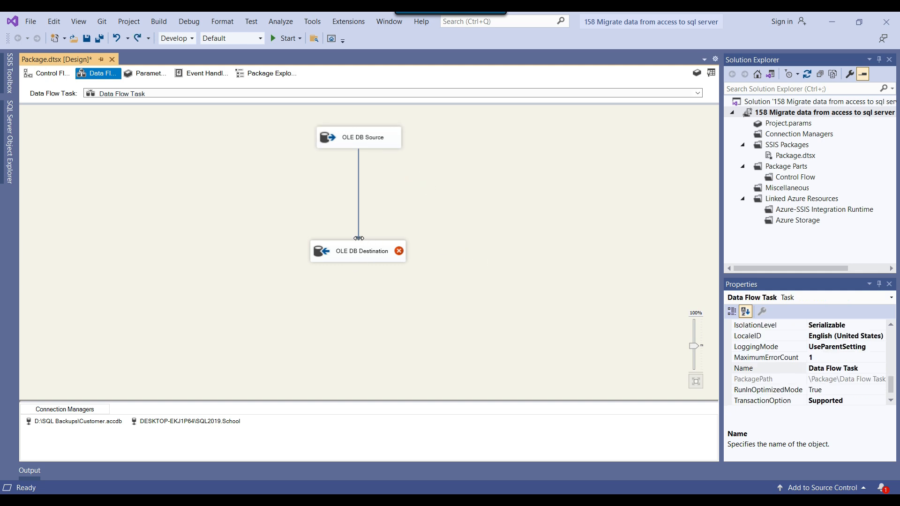
click(359, 238)
right_click(359, 239)
click(395, 247)
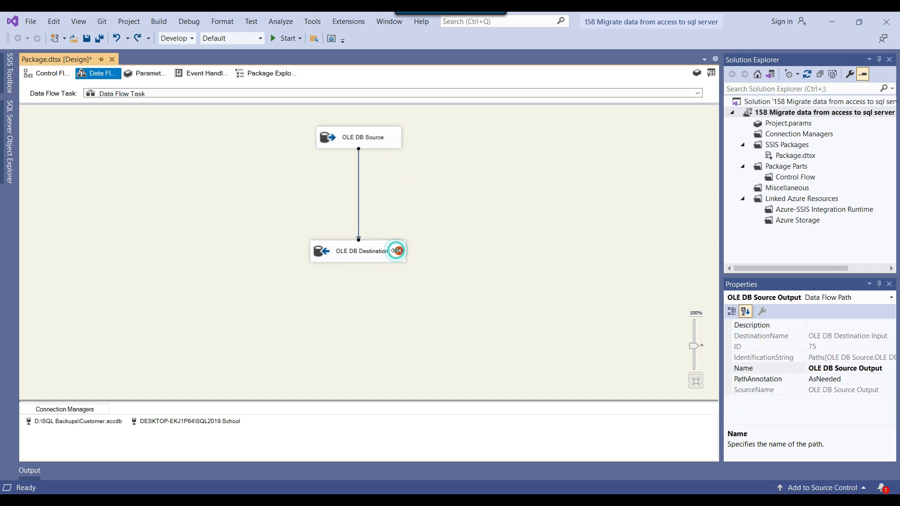
Step: On the path's Metadata page, check that Customer_FN is typed DT_NTEXT
click(297, 156)
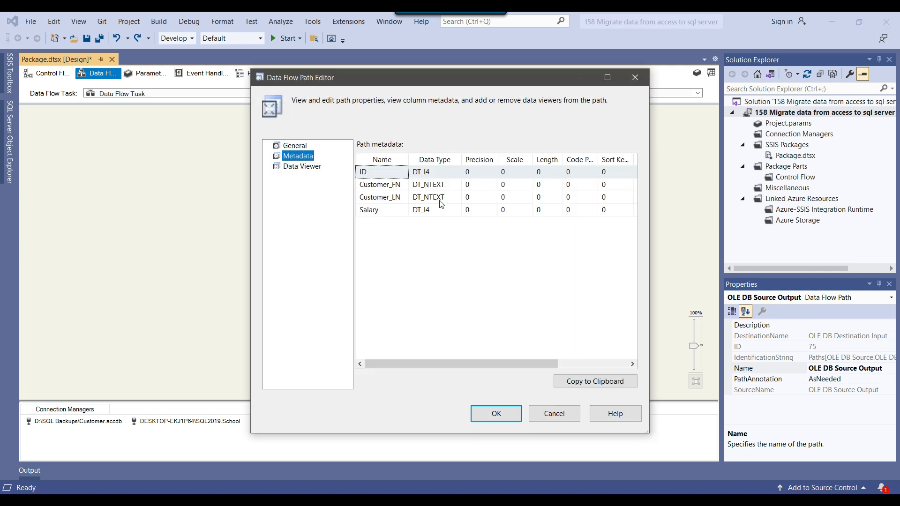
click(436, 188)
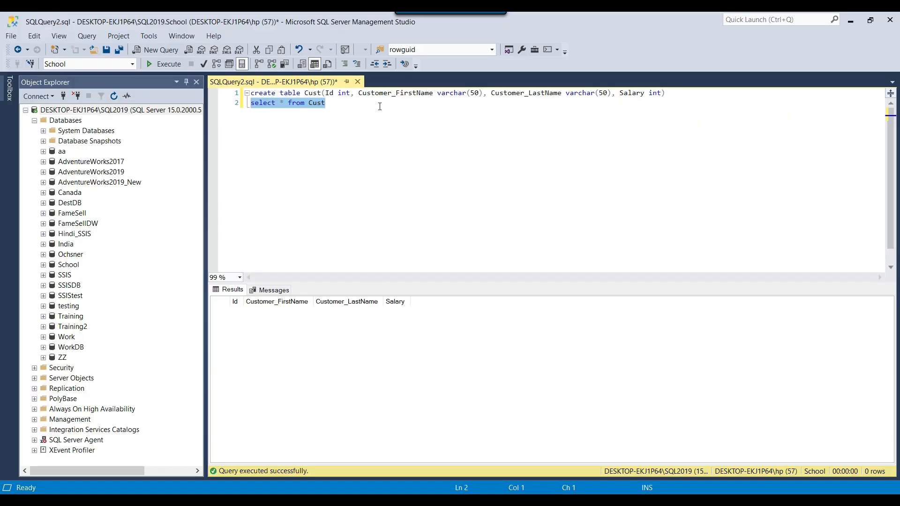
double_click(445, 94)
drag(467, 96, 487, 95)
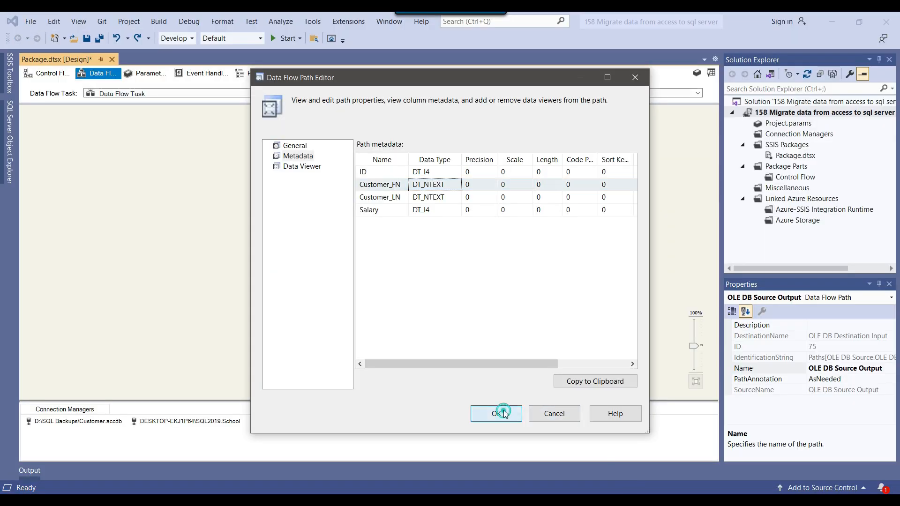
Step: Close the path editor and delete the direct source-to-destination path
click(497, 412)
click(359, 239)
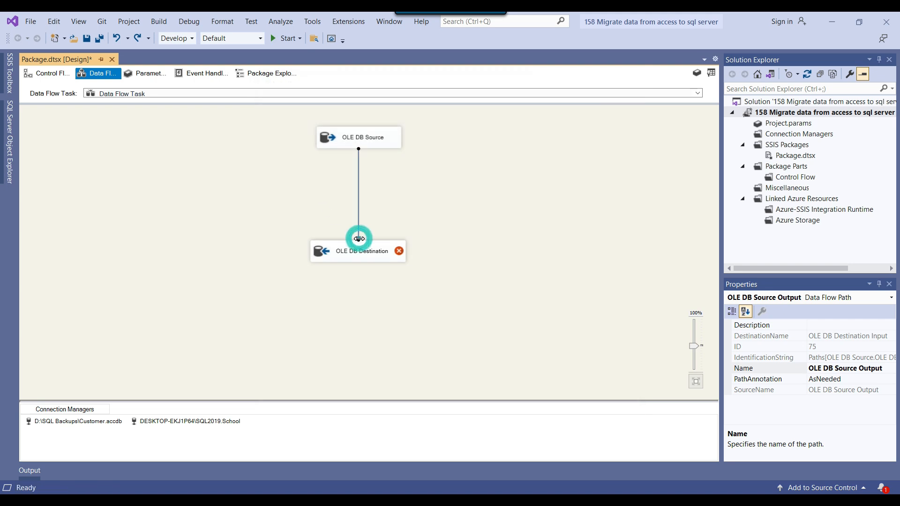
key(Delete)
Step: Add a Derived Column, lower the destination, and connect the OLE DB Source to it
click(716, 73)
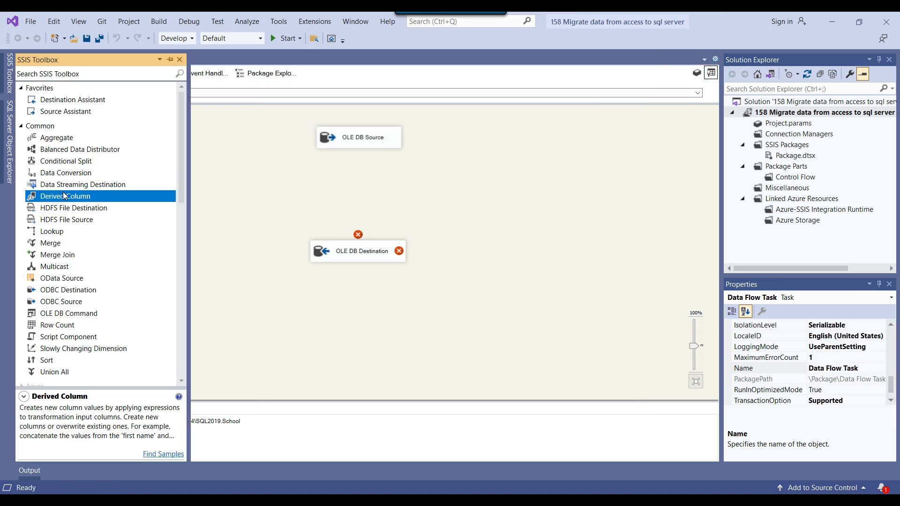
drag(66, 196, 281, 181)
drag(352, 261, 347, 282)
drag(322, 186, 340, 196)
click(352, 137)
drag(365, 161, 334, 197)
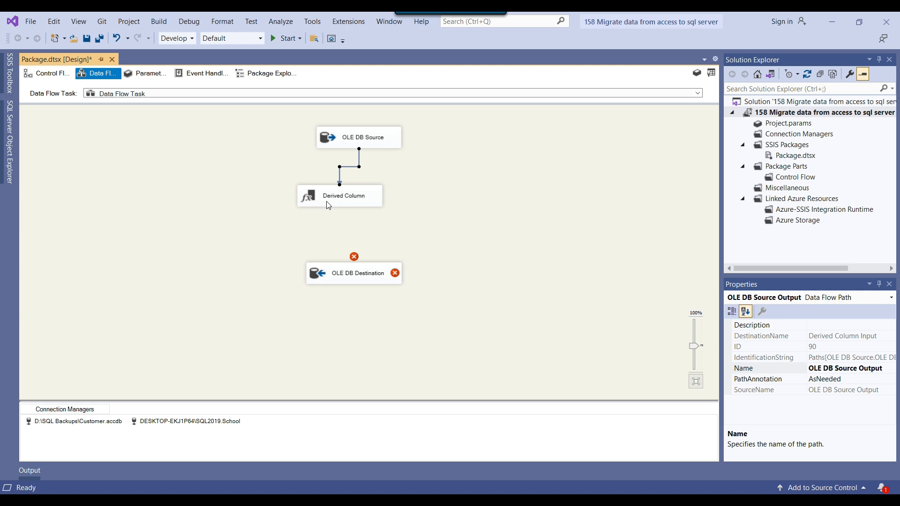
Step: In the Derived Column editor, expand Type Casts and drag a cast into the grid
right_click(328, 202)
click(361, 210)
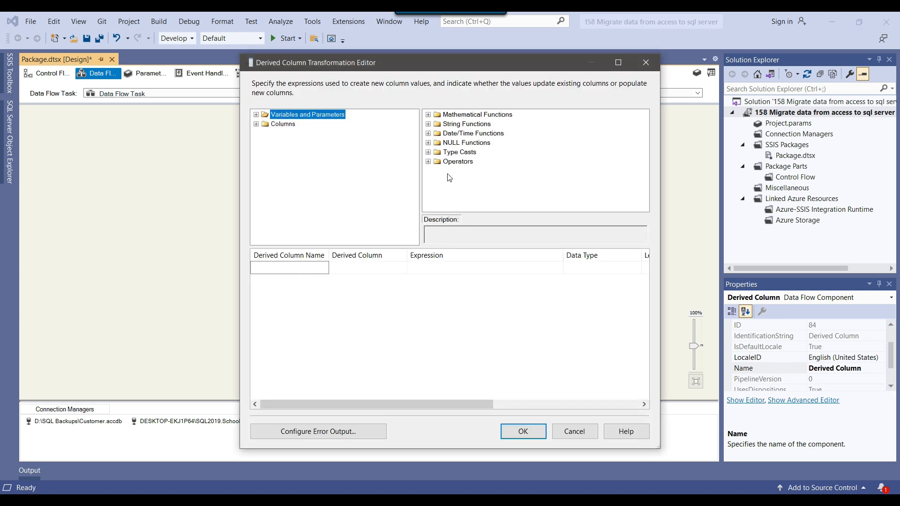
click(428, 151)
scroll(458, 190, down, 2)
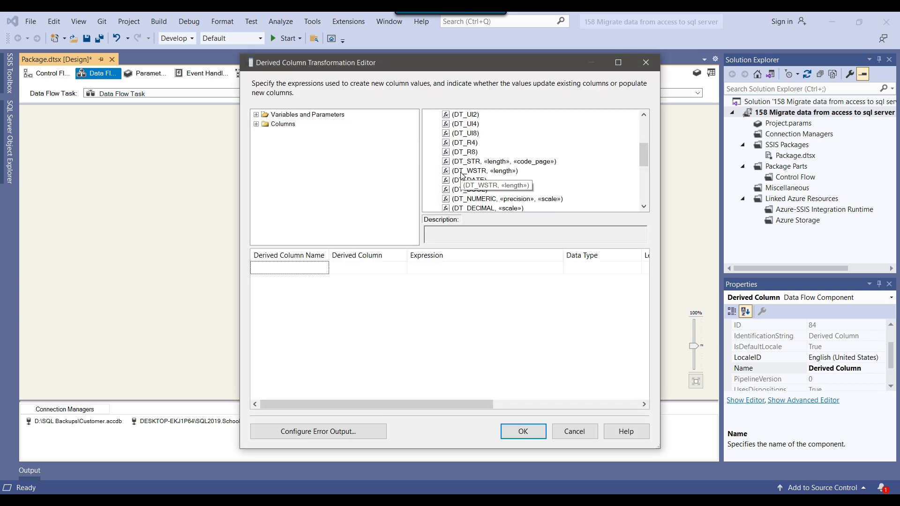
scroll(459, 193, down, 2)
scroll(459, 193, up, 1)
drag(483, 143, 434, 275)
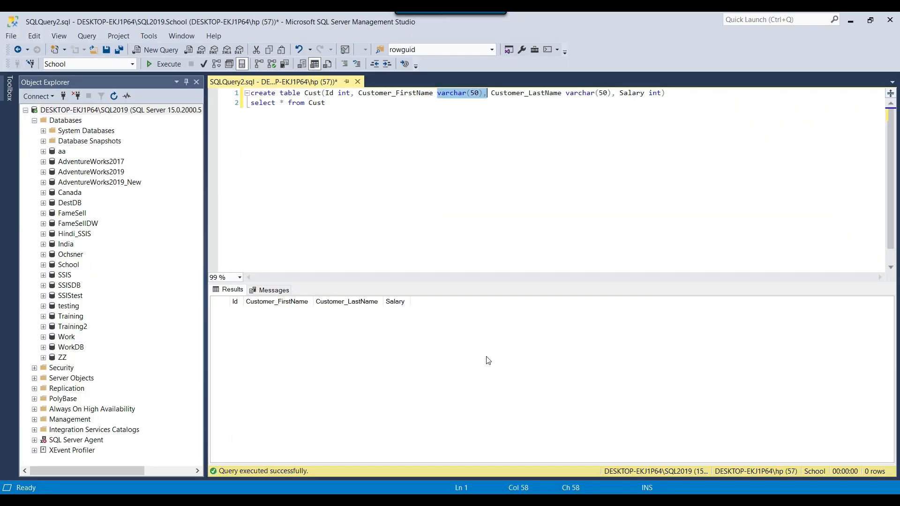
key(shift+Left)
key(shift+Left)
key(shift+Left)
key(shift+Left)
key(shift+Left)
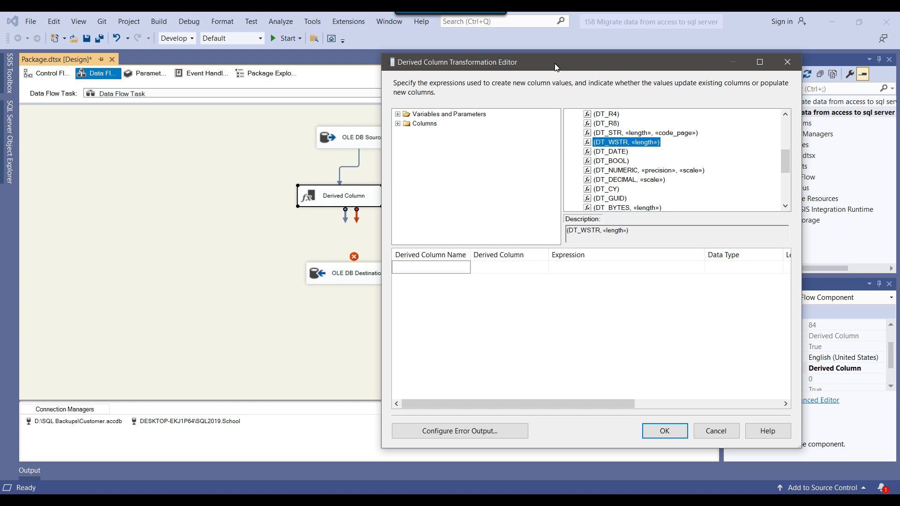
Step: Replace the Derived Column with a Data Conversion fed by the OLE DB Source
click(712, 429)
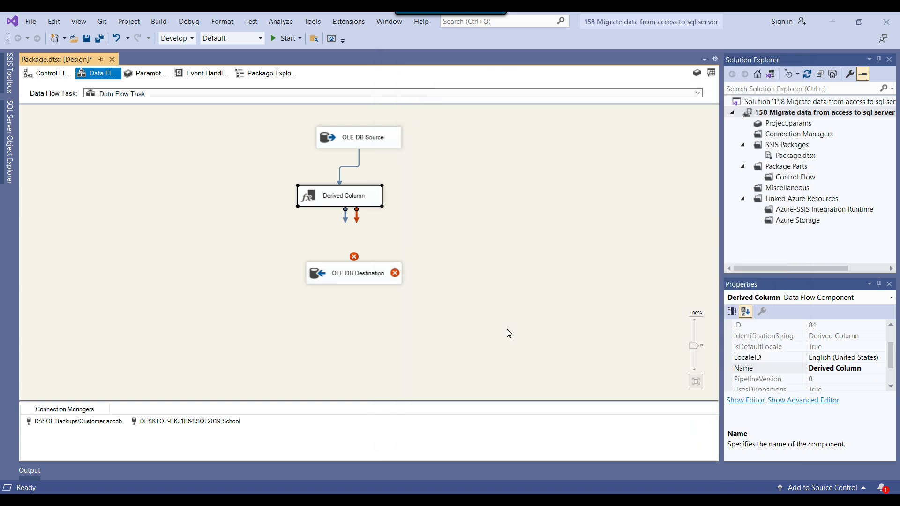
key(Delete)
click(711, 73)
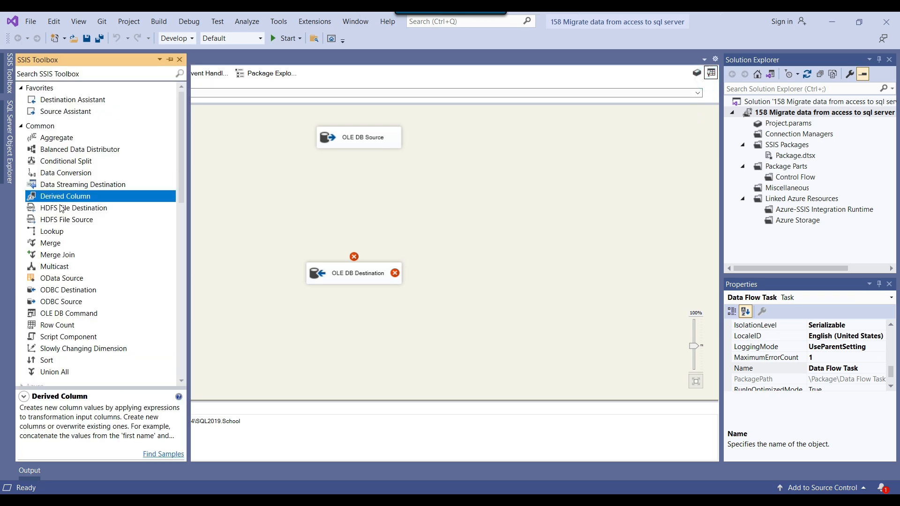
drag(65, 172, 317, 196)
click(356, 139)
drag(359, 152, 344, 200)
Step: Set Data Conversion to convert Customer_FN to string DT_STR, then review the data types
double_click(343, 200)
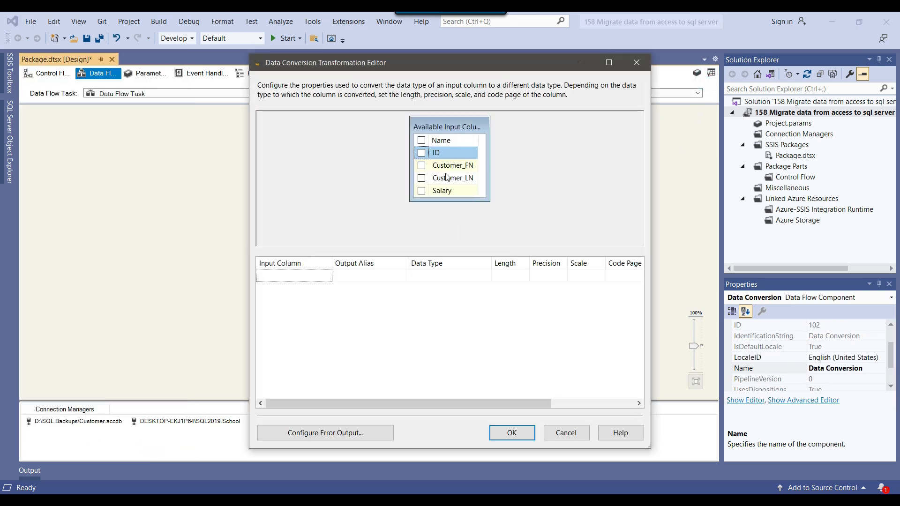
click(421, 166)
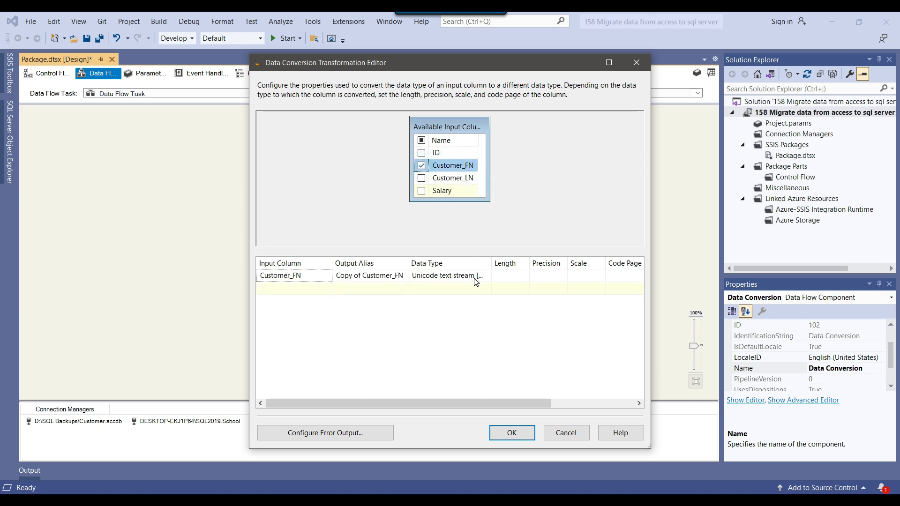
double_click(491, 263)
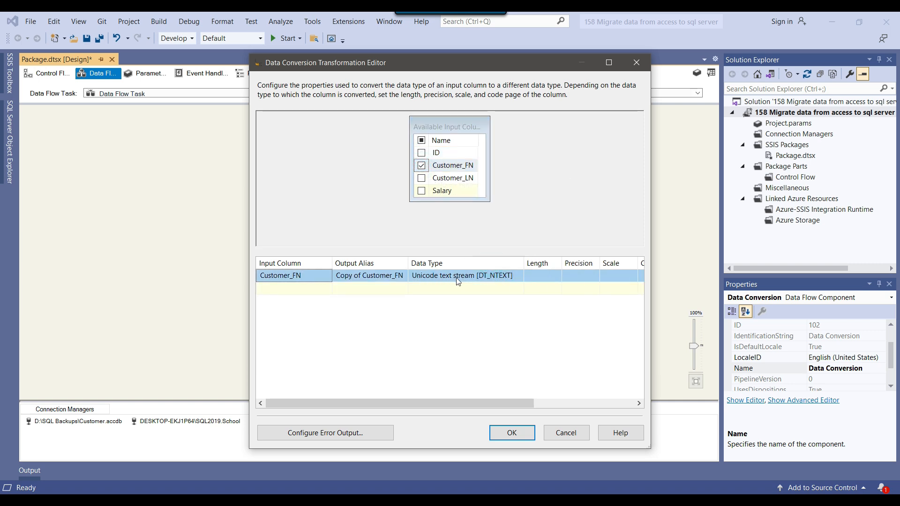
click(495, 280)
click(518, 276)
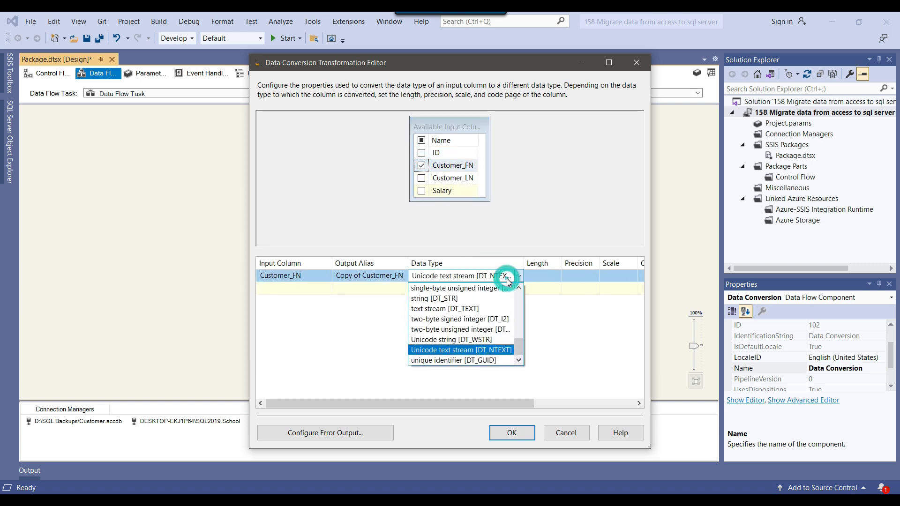
click(443, 299)
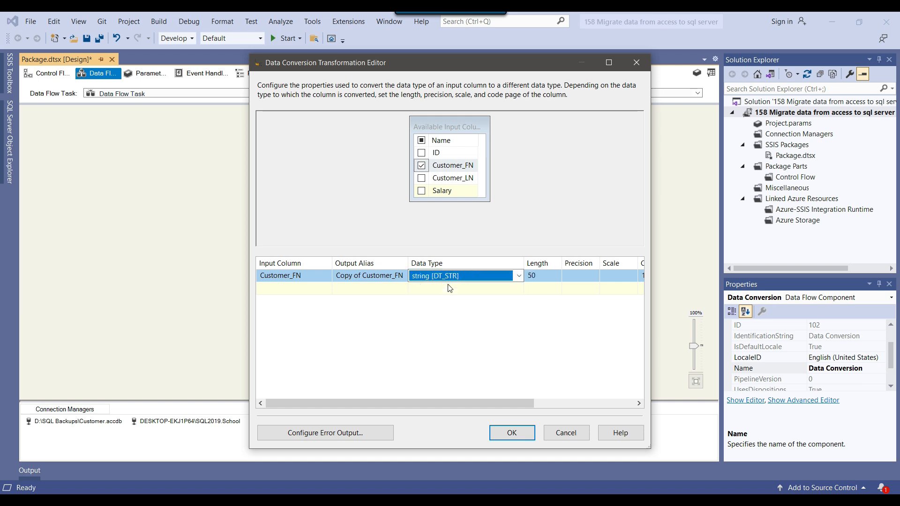
click(520, 435)
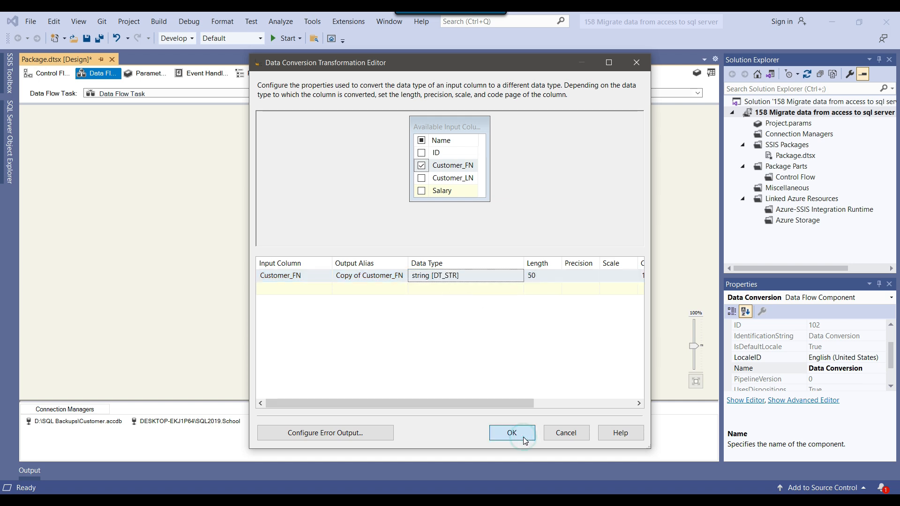
click(426, 232)
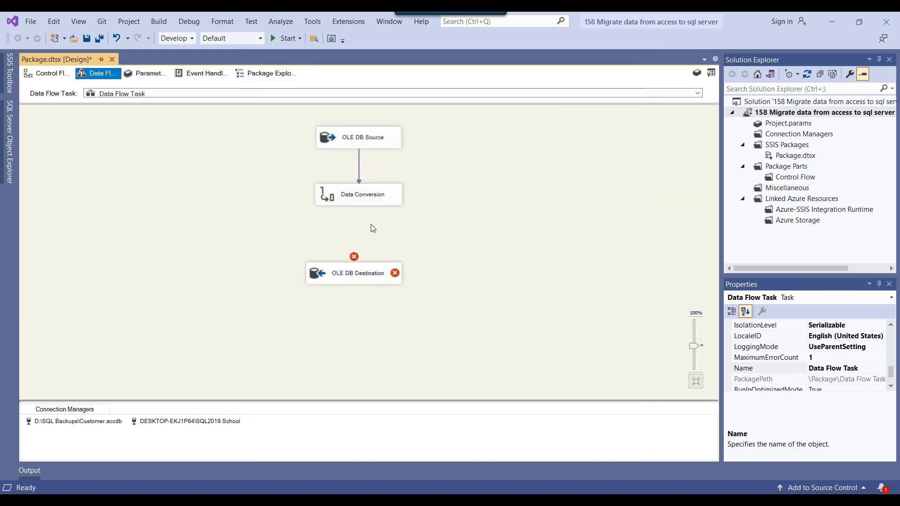
double_click(333, 195)
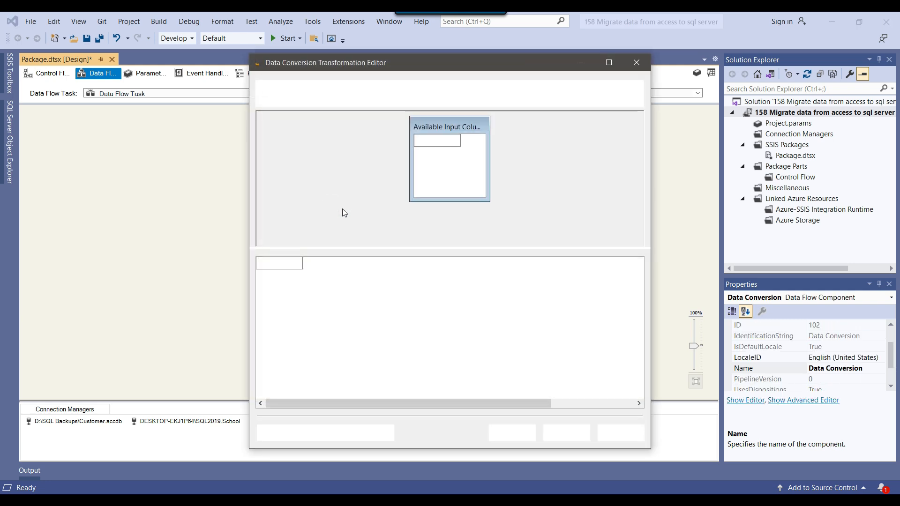
drag(489, 262, 539, 264)
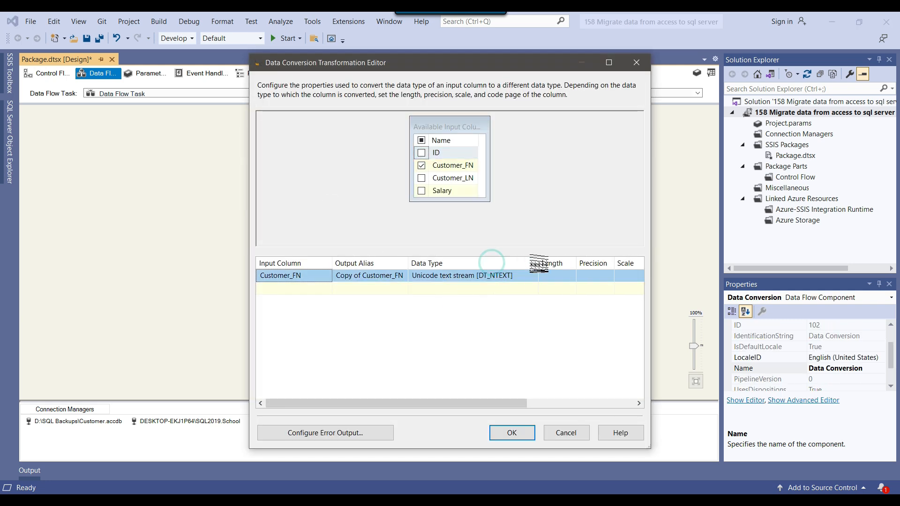
click(569, 432)
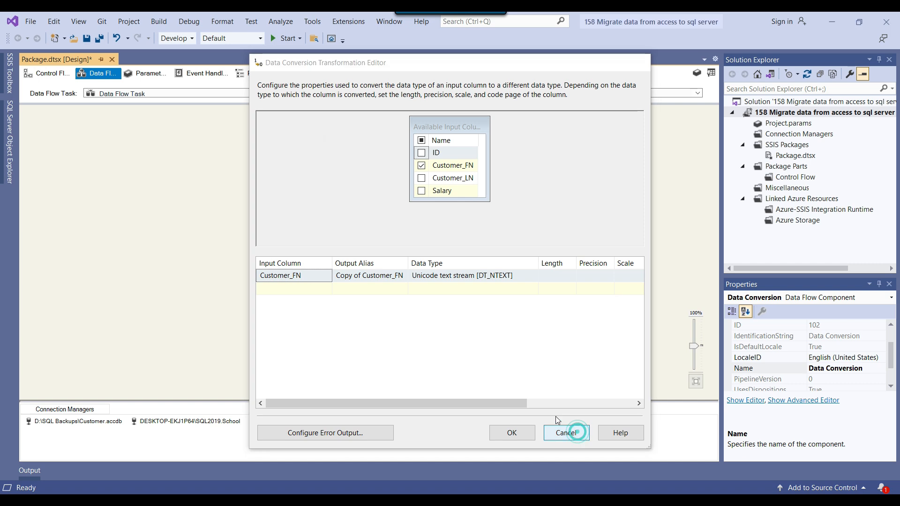
Step: Move Data Conversion down near the destination and delete its path from the source
drag(356, 195, 360, 233)
click(363, 217)
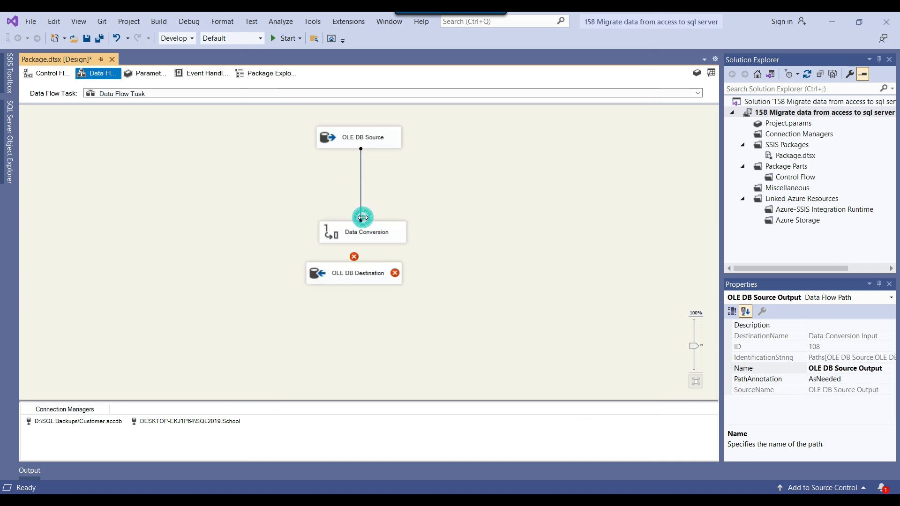
key(Delete)
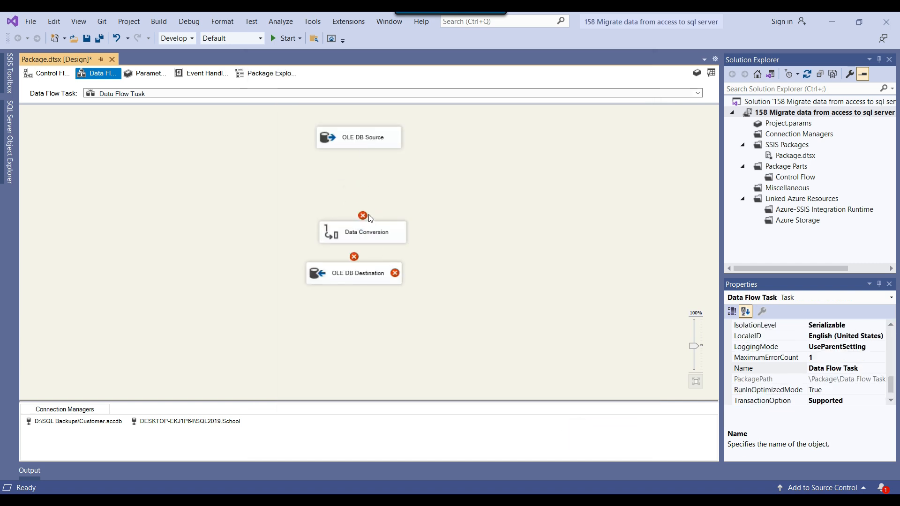
Step: Place a new Derived Column and connect the OLE DB Source output to it
click(710, 72)
drag(69, 201, 312, 177)
click(364, 141)
drag(365, 160, 347, 184)
Step: Add derived column Customer_FN_copy with expression (DT_WSTR,50)Customer_FN
double_click(347, 183)
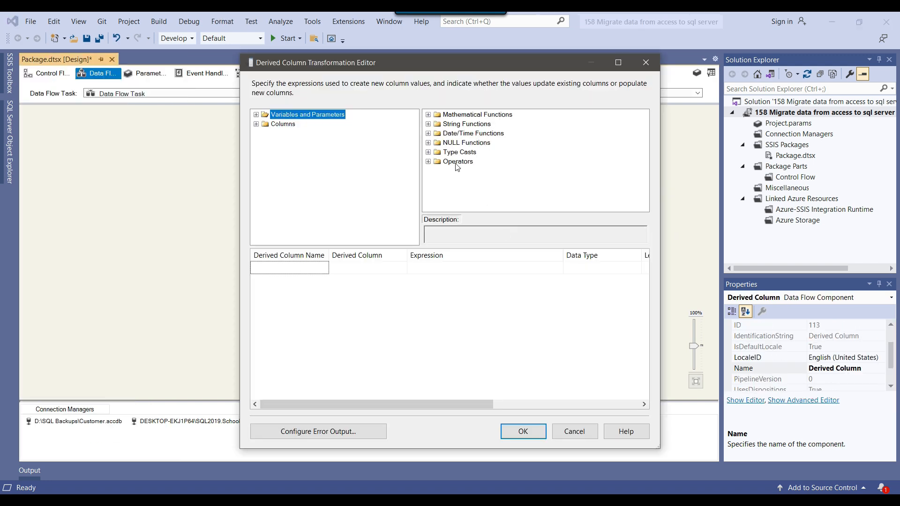
click(428, 152)
scroll(474, 173, down, 4)
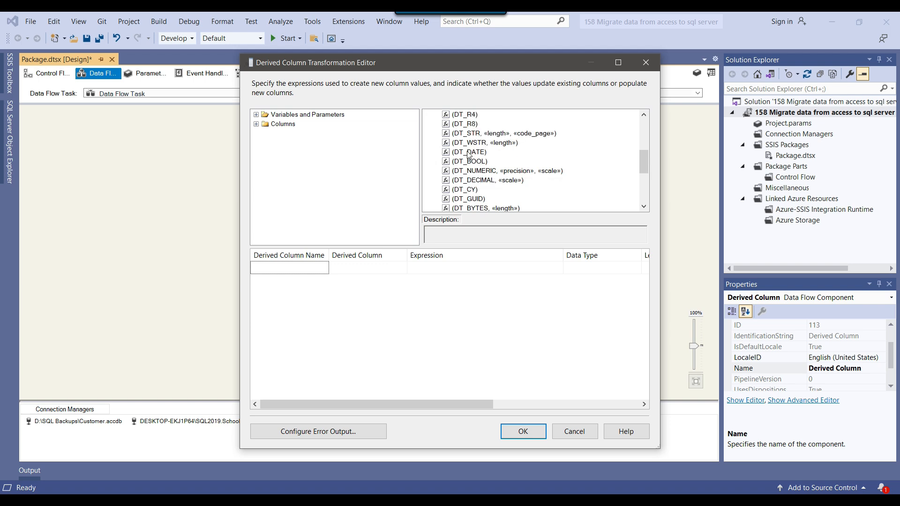
drag(470, 143, 431, 269)
click(430, 269)
drag(445, 267, 472, 267)
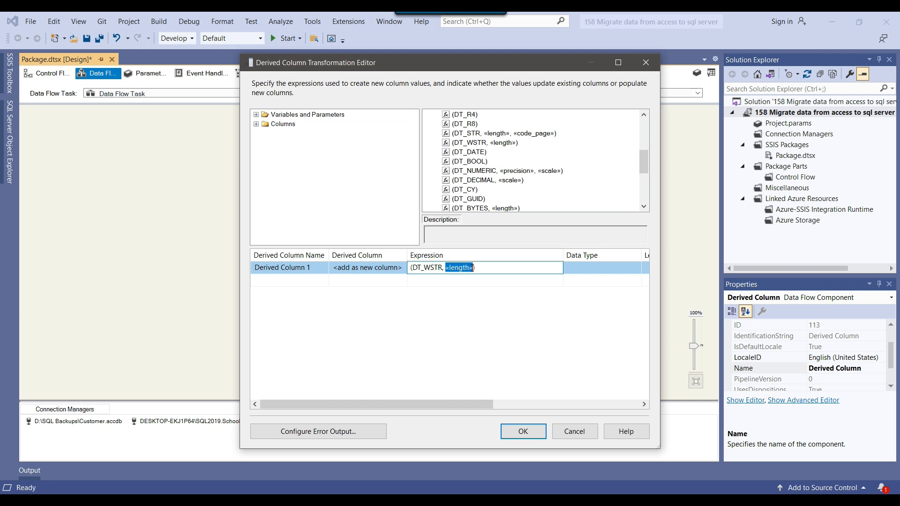
key(BackSpace)
text(50)
click(256, 124)
drag(306, 144, 475, 281)
click(314, 267)
text(Customer_FN)
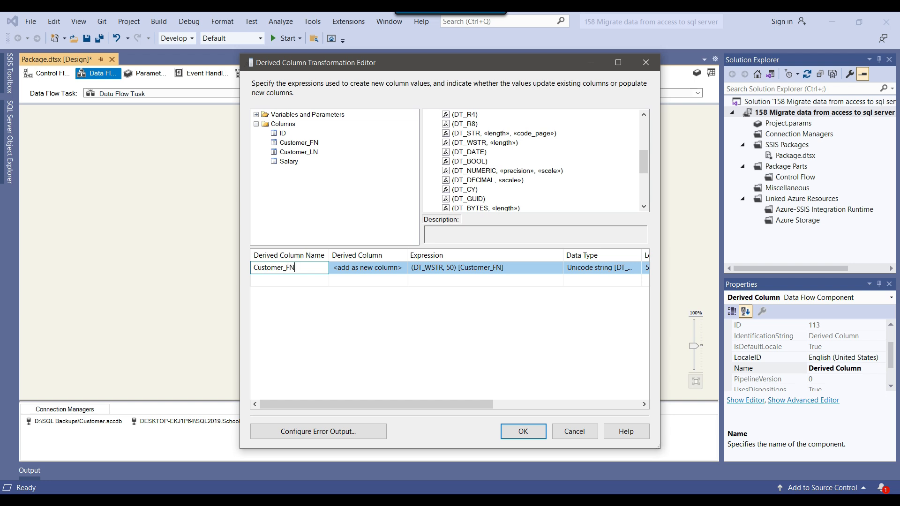
text(_copy)
Step: Add a second row whose copied expression casts Customer_LN to DT_WSTR 50
click(449, 283)
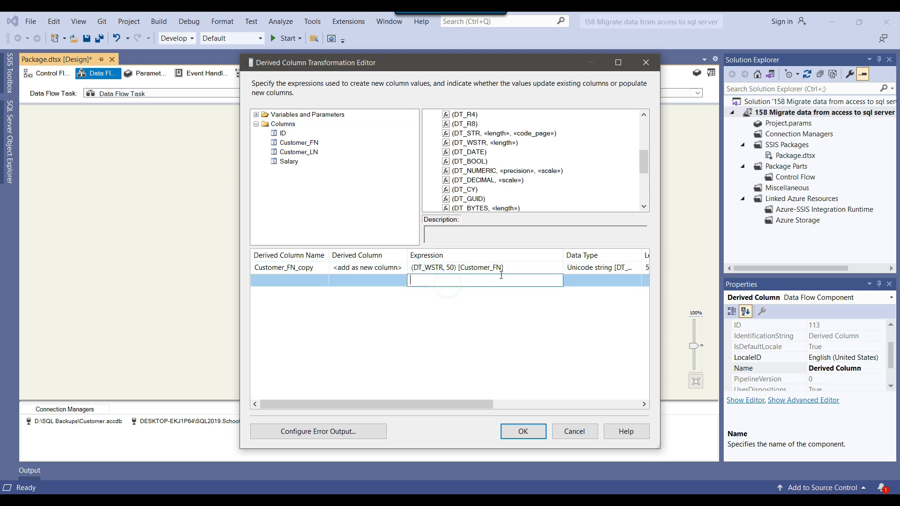
click(508, 269)
drag(512, 268, 409, 262)
key(ctrl+c)
click(443, 281)
key(ctrl+v)
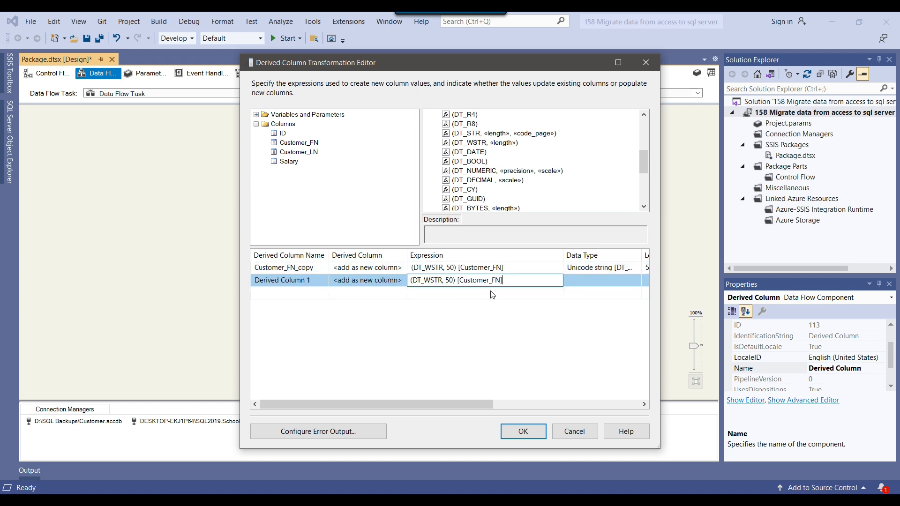
click(496, 279)
key(BackSpace)
text(L)
click(309, 268)
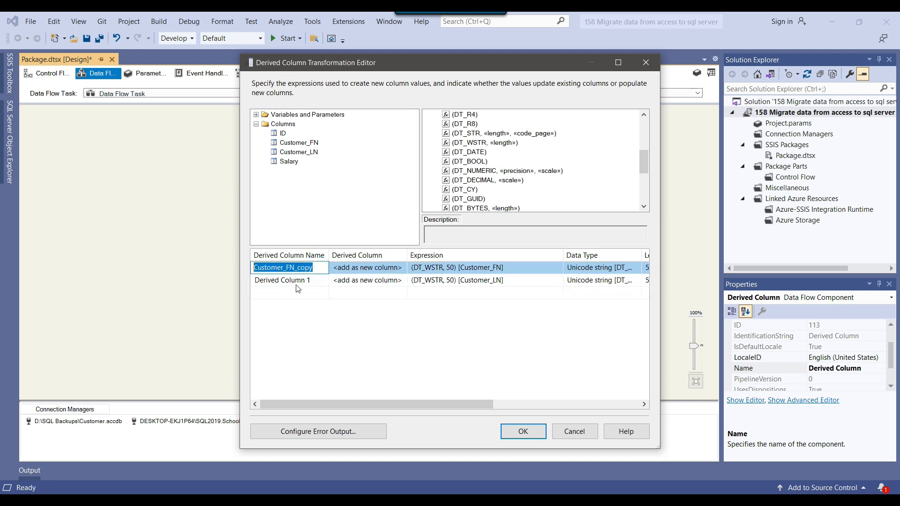
Step: Name the second derived column Customer_LN_copy
click(317, 278)
key(ctrl+a)
key(ctrl+v)
click(290, 279)
key(BackSpace)
text(L)
key(Up)
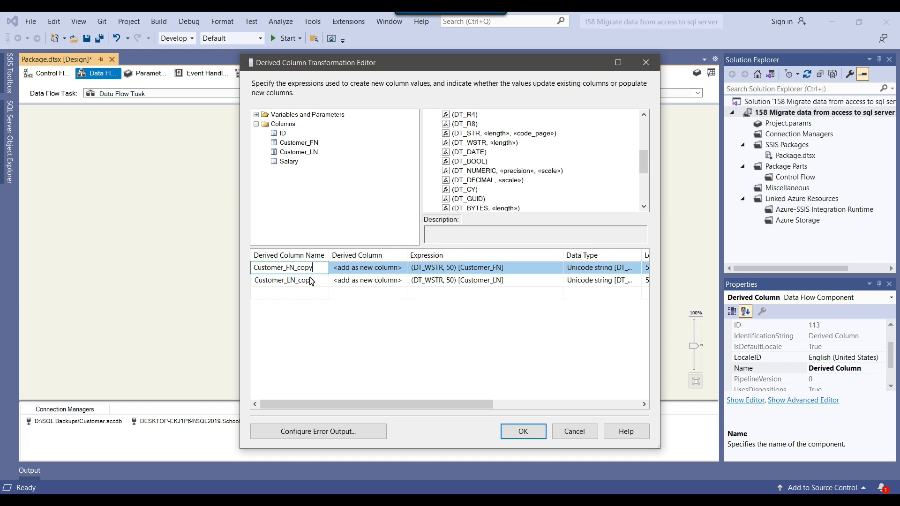
Step: Confirm the two derived columns and connect the Derived Column output to Data Conversion
drag(318, 269, 254, 268)
click(315, 283)
drag(324, 281, 252, 281)
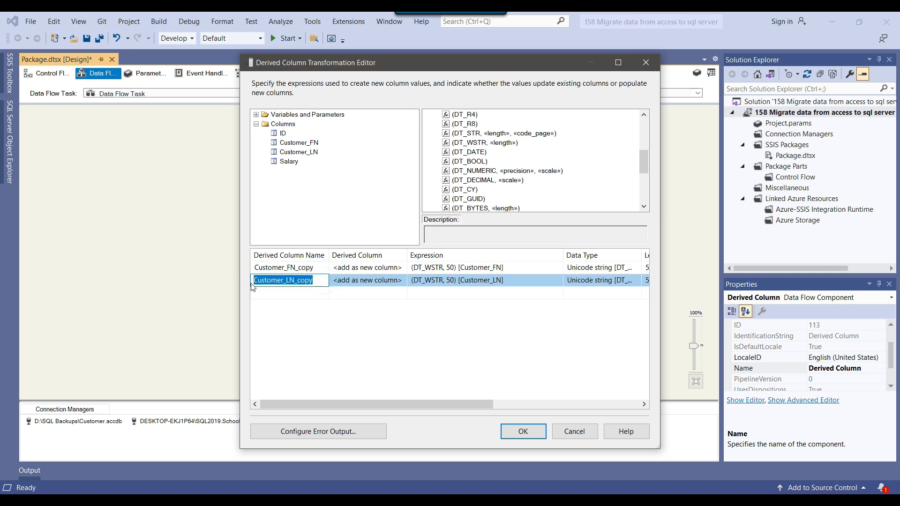
click(318, 269)
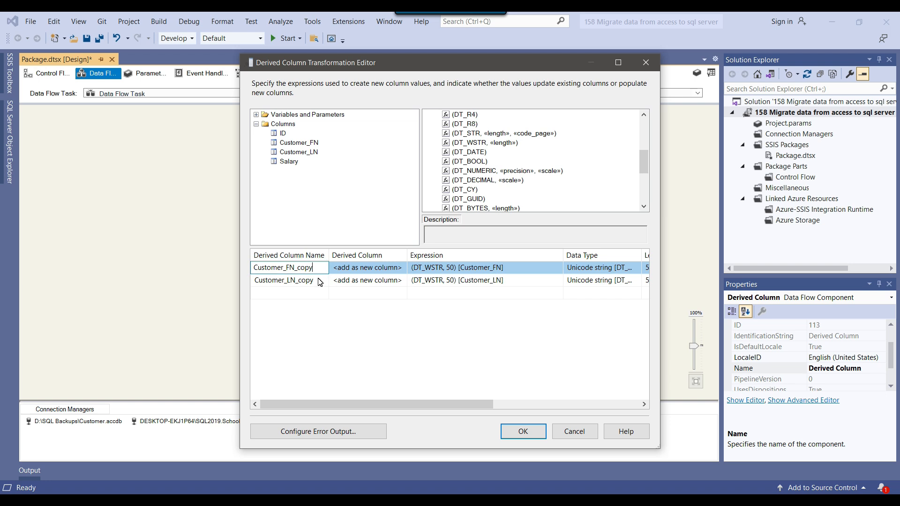
click(322, 281)
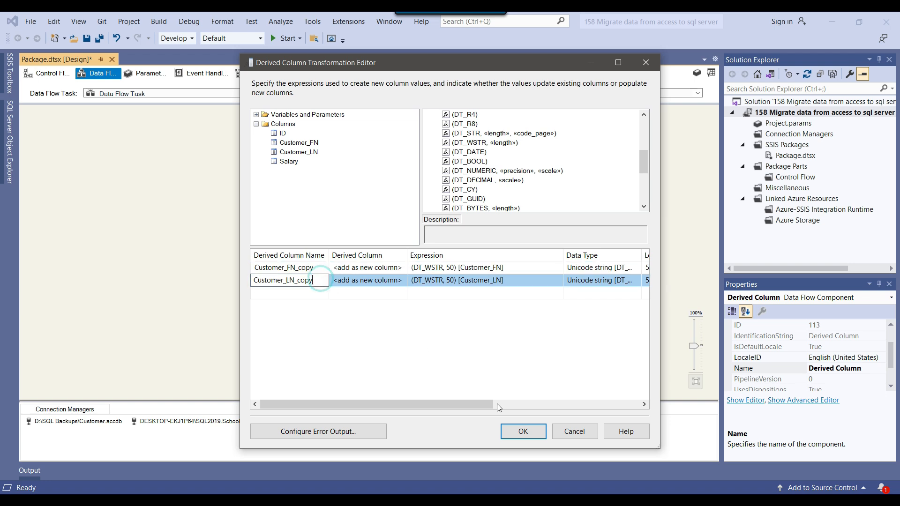
click(522, 431)
drag(359, 201, 346, 238)
Step: Drop Customer_FN from conversion and set Customer_FN_copy and Customer_LN_copy to string [DT_STR]
double_click(339, 235)
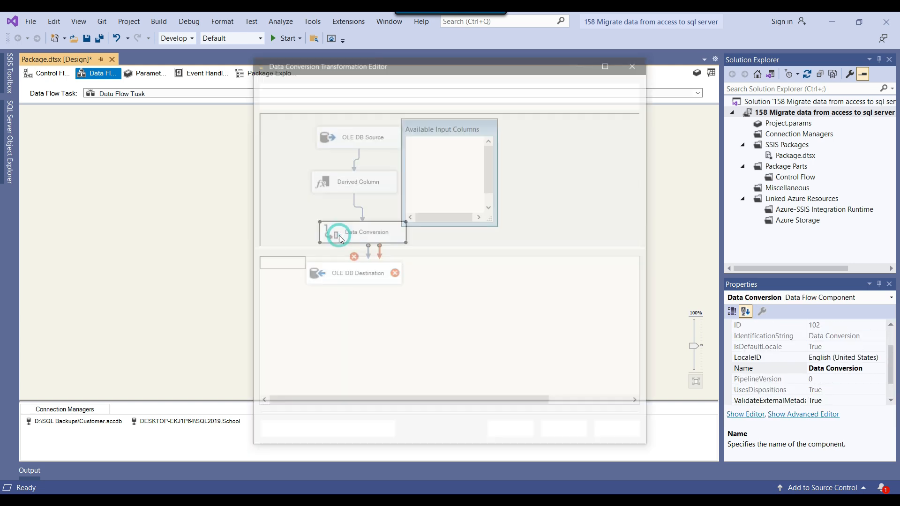
scroll(474, 177, down, 1)
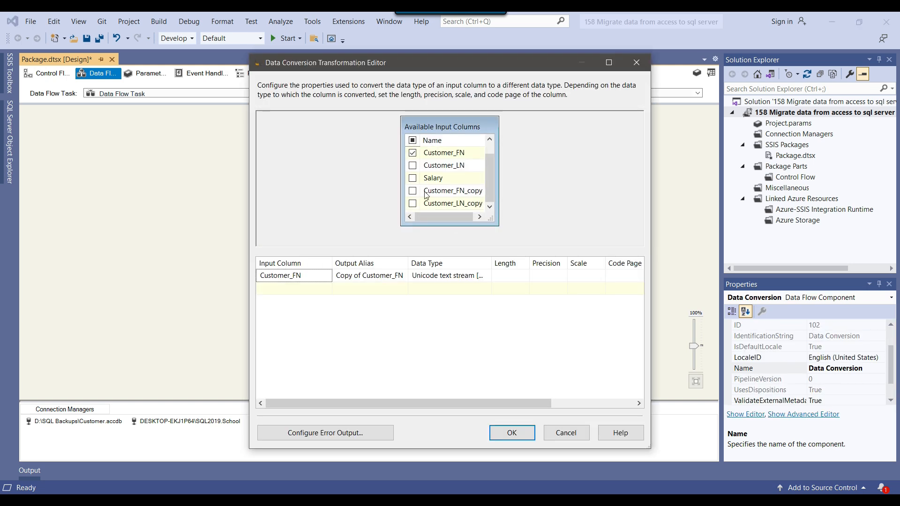
click(413, 153)
click(412, 191)
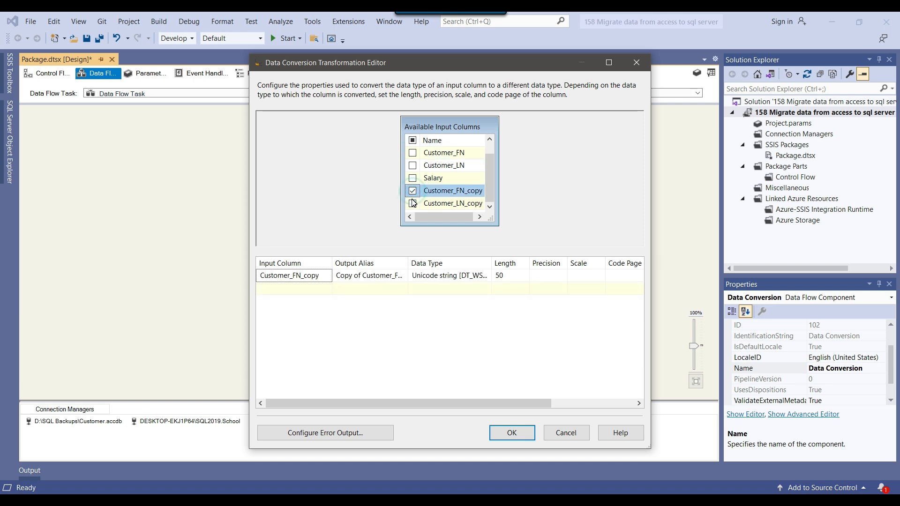
click(412, 203)
drag(491, 262, 529, 263)
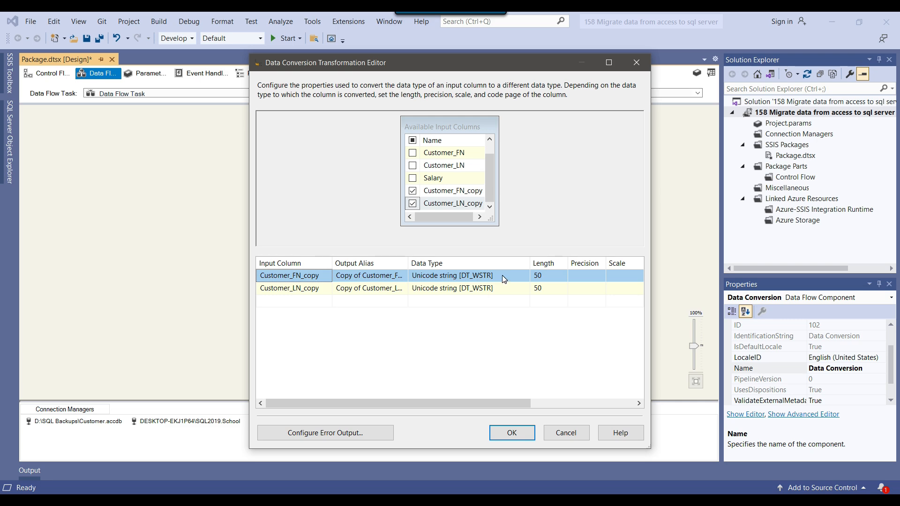
click(502, 275)
click(470, 288)
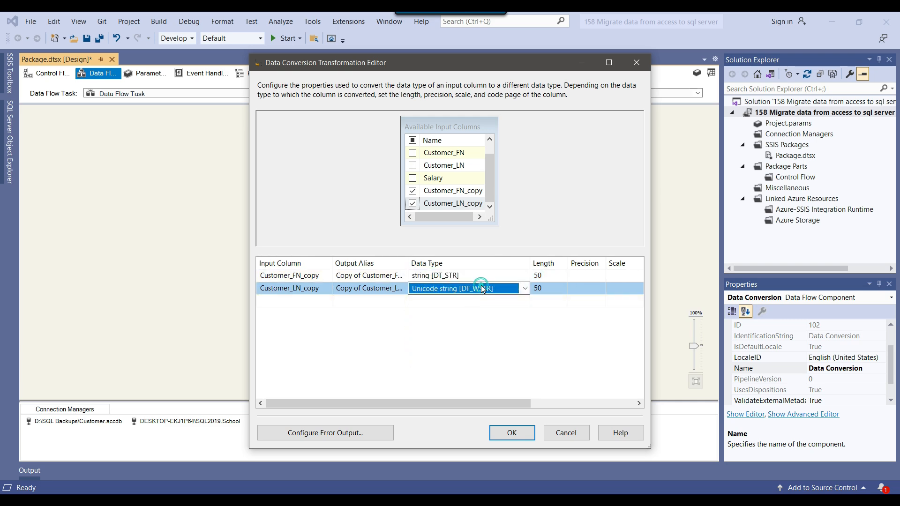
click(471, 313)
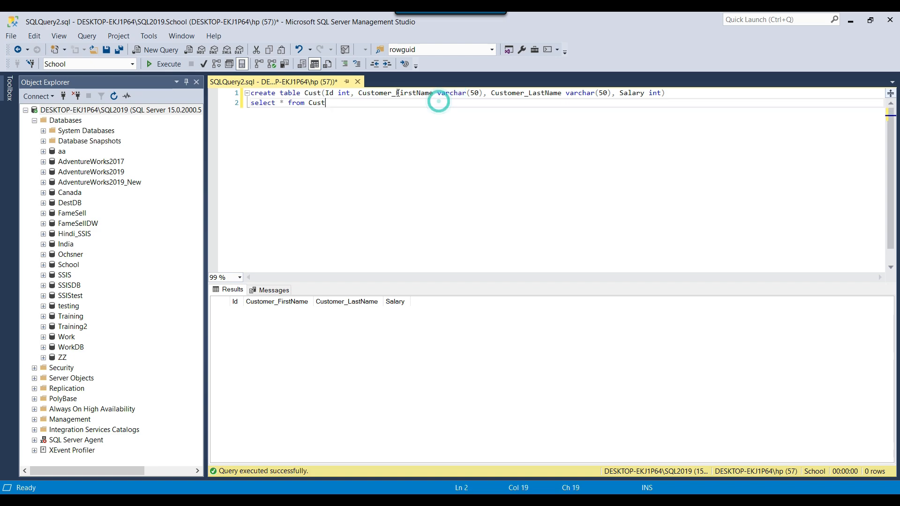
Step: Check the output aliases against Cust's name columns and confirm the length-50 conversion settings
drag(366, 93, 553, 91)
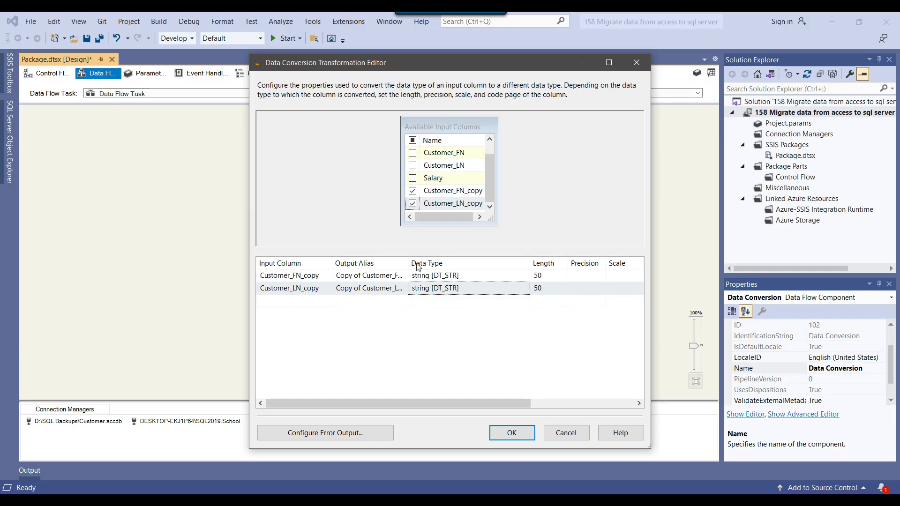
double_click(408, 264)
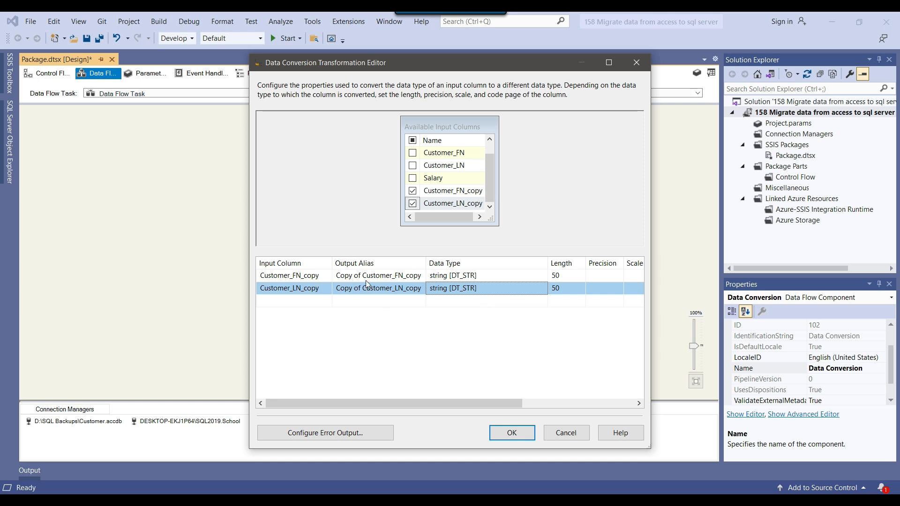
click(394, 276)
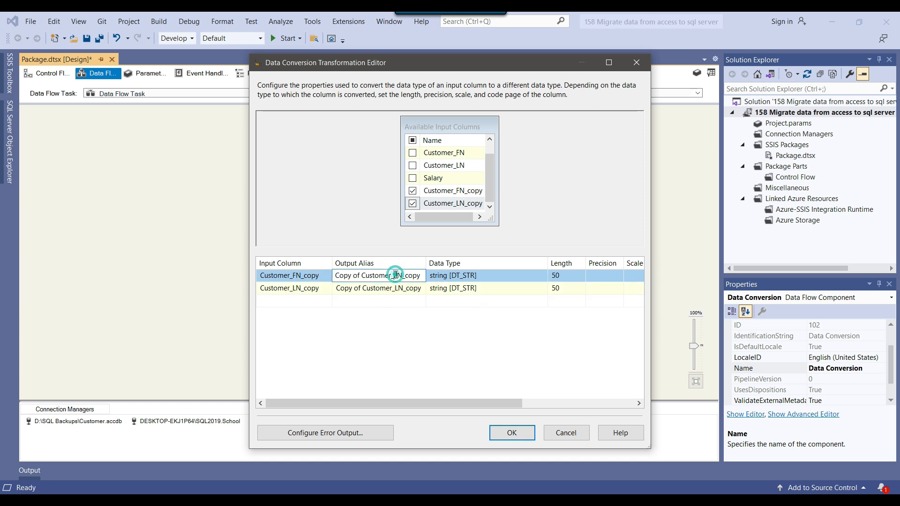
click(368, 288)
click(395, 276)
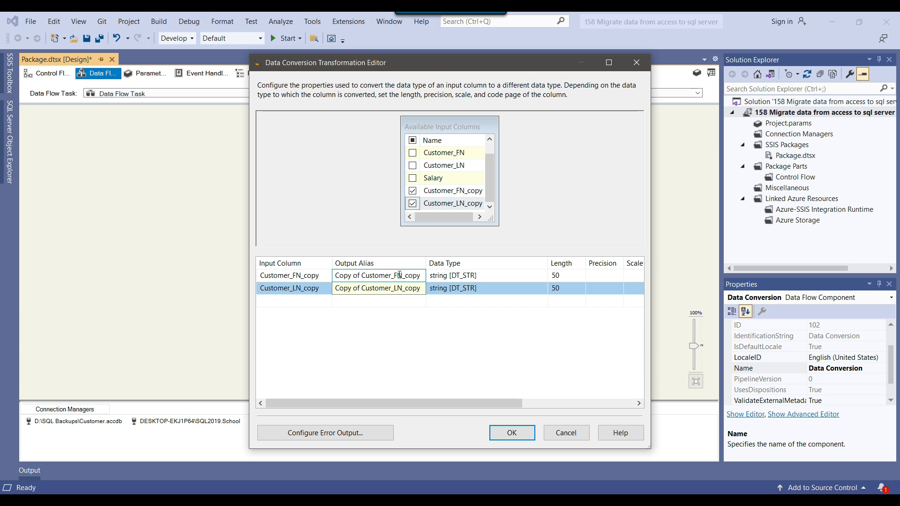
click(520, 433)
click(510, 318)
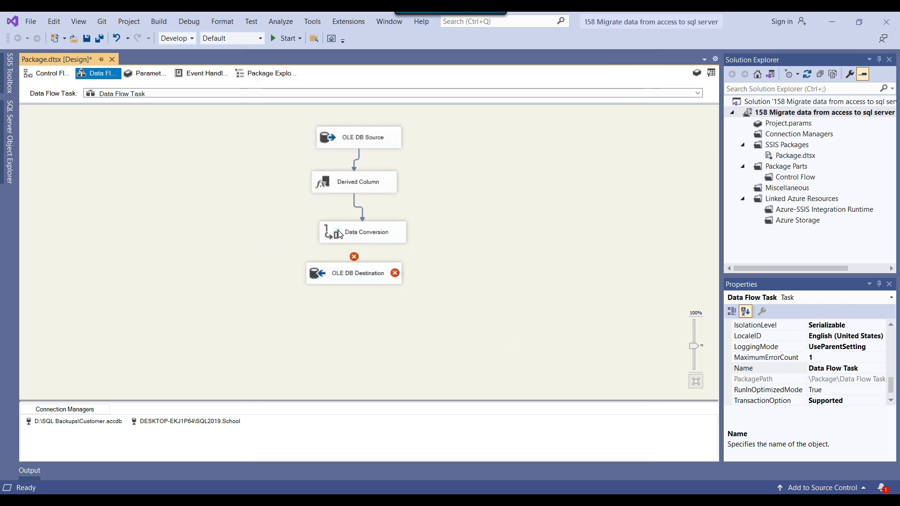
double_click(345, 236)
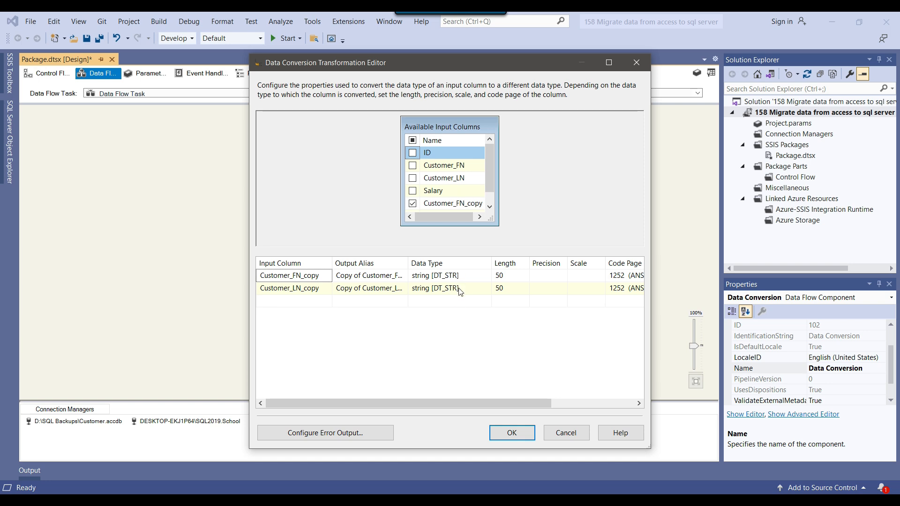
click(518, 436)
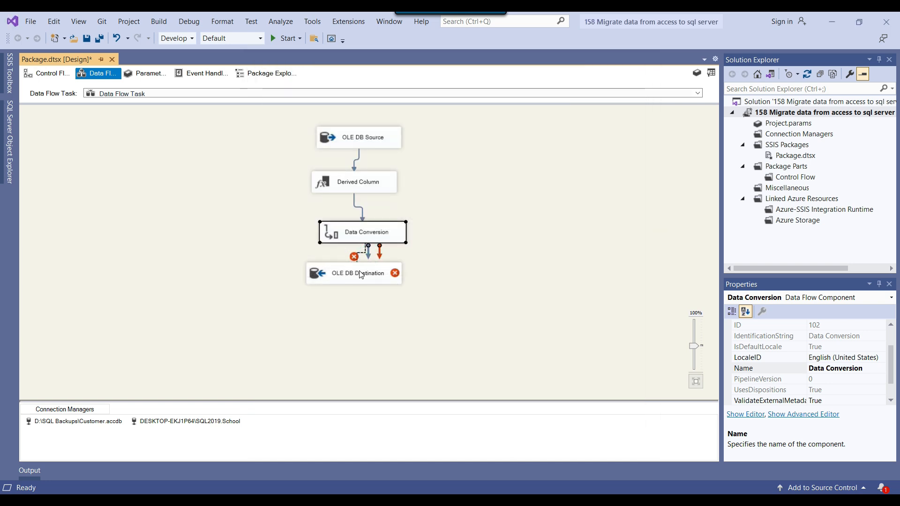
Step: Map Copy of Customer_FN_copy/Customer_LN_copy to Customer_FirstName/Customer_LastName, then run the package
click(368, 254)
double_click(360, 274)
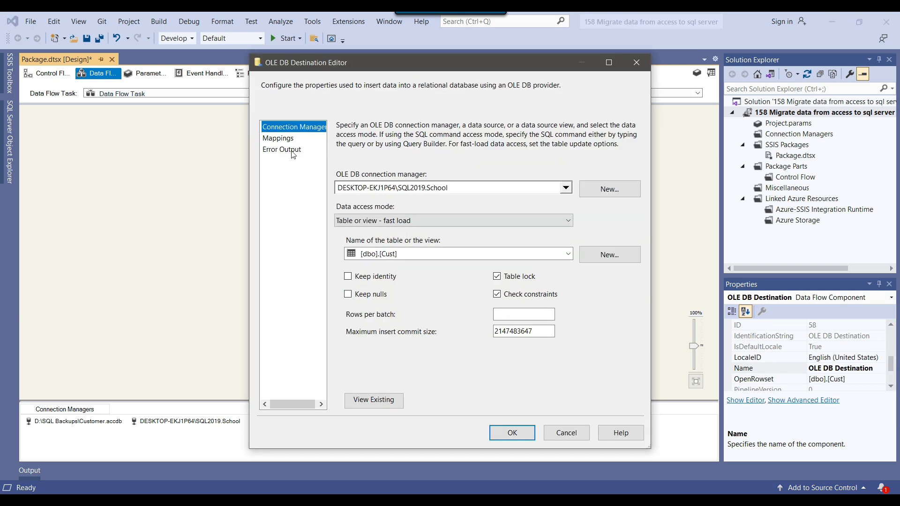
click(278, 138)
click(445, 297)
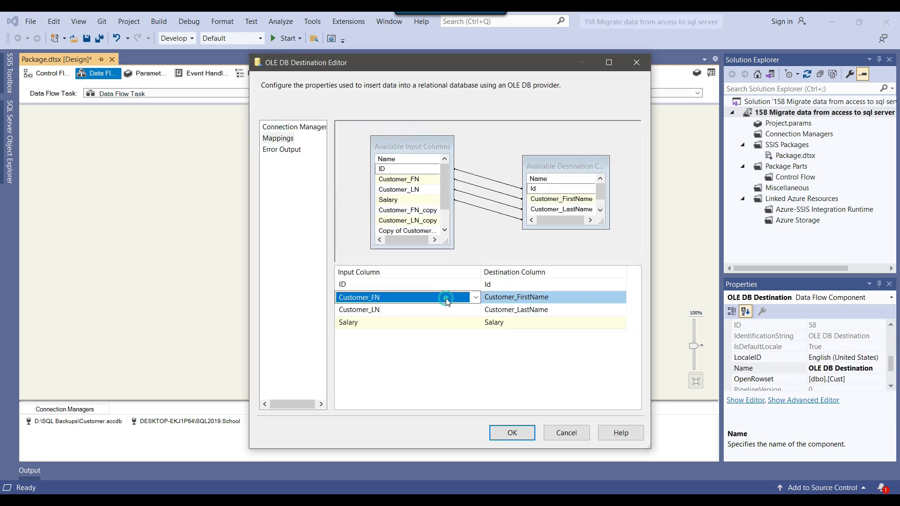
click(405, 355)
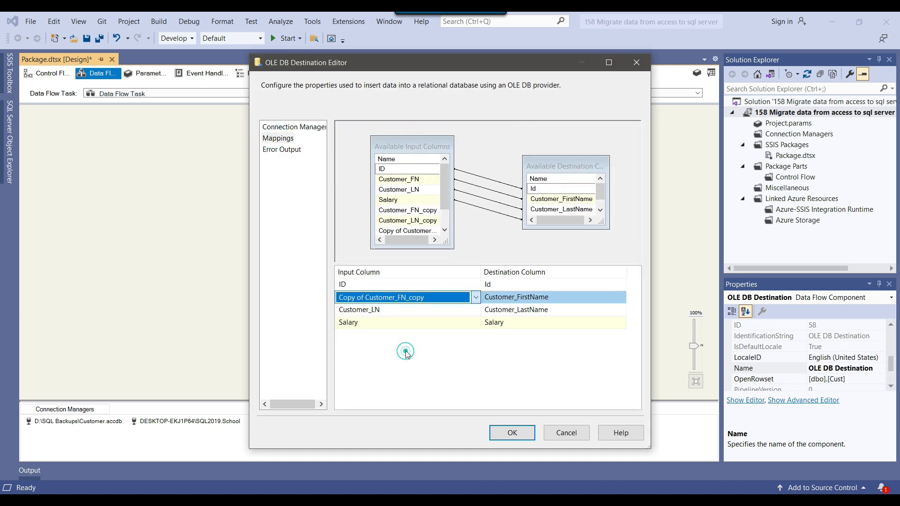
click(417, 310)
click(415, 372)
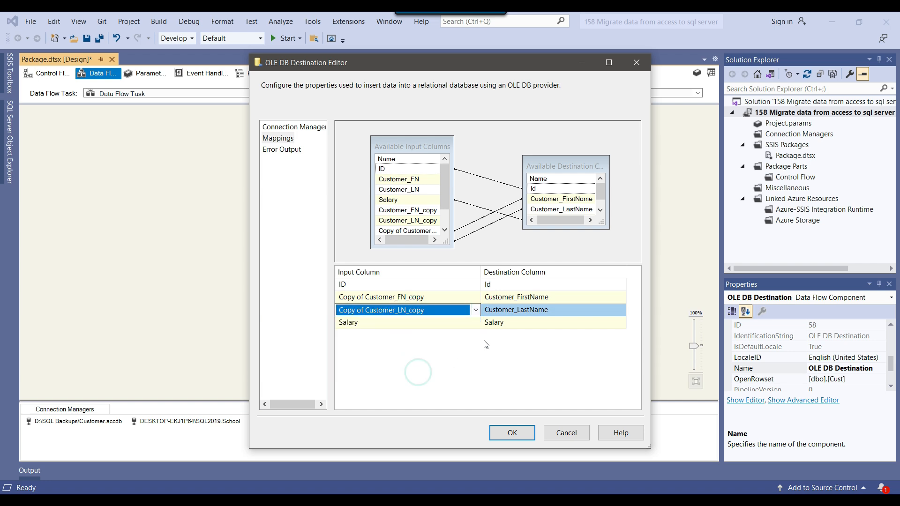
click(519, 432)
click(513, 292)
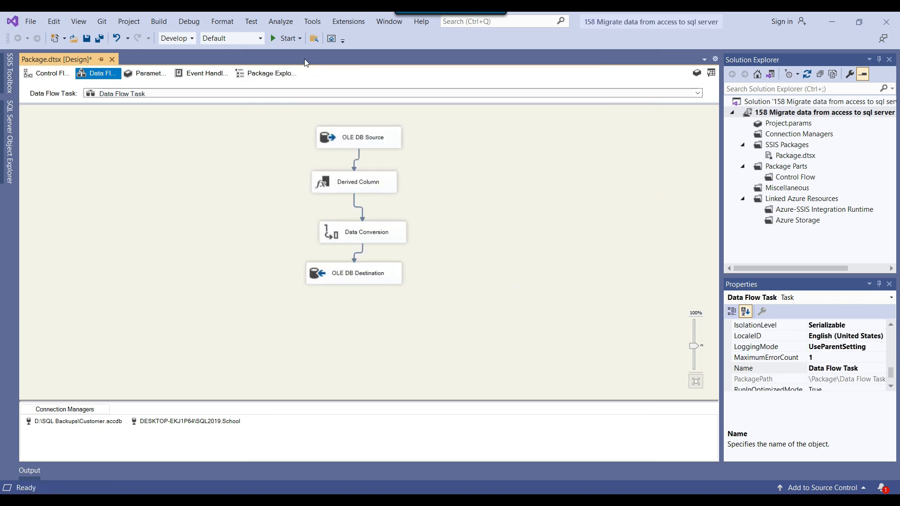
click(285, 38)
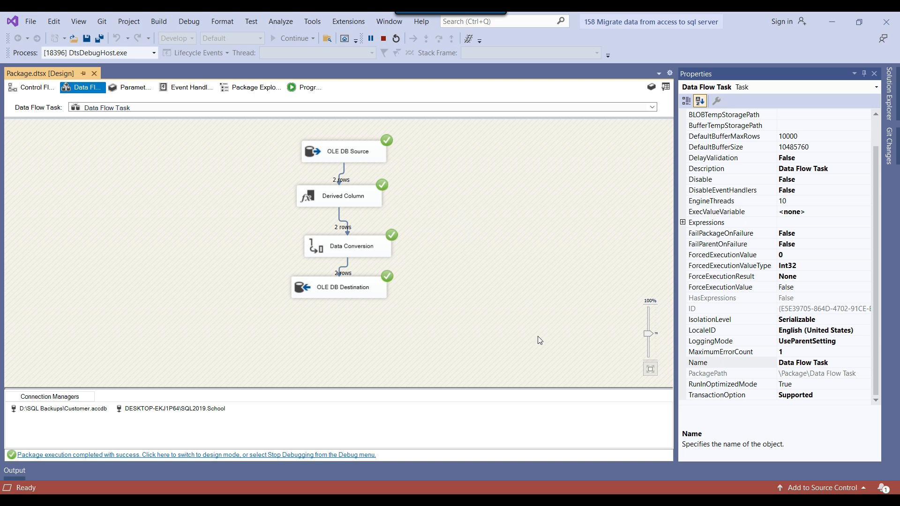
Step: Run SELECT * FROM Cust in SSMS and confirm both migrated rows, salaries 100 and 110
click(527, 500)
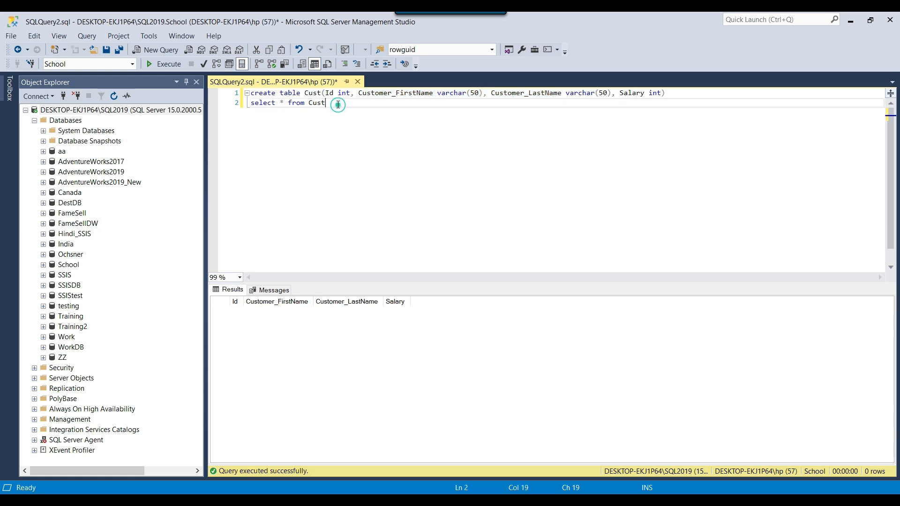
drag(394, 103, 238, 103)
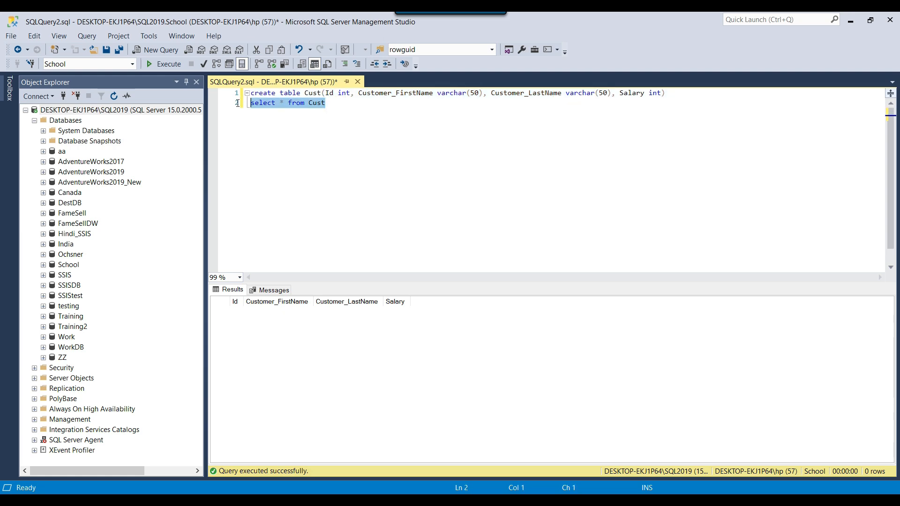
click(164, 62)
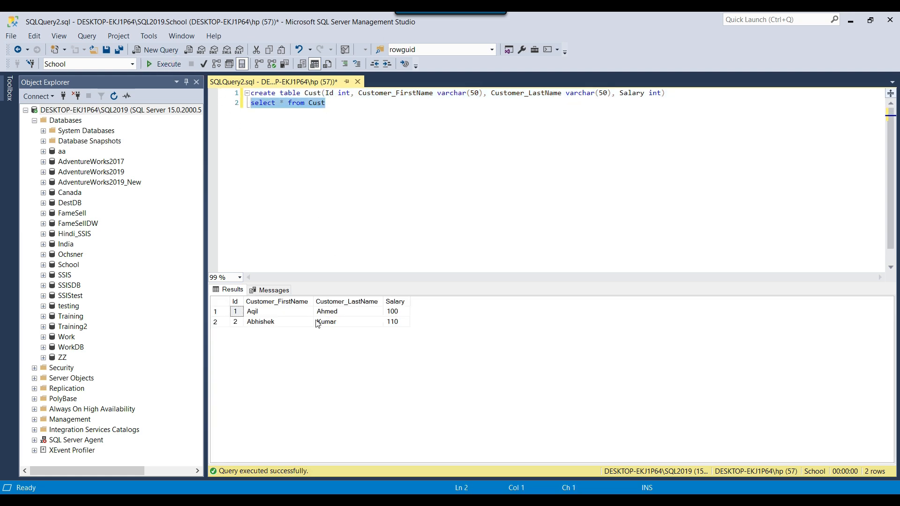
drag(235, 311, 407, 326)
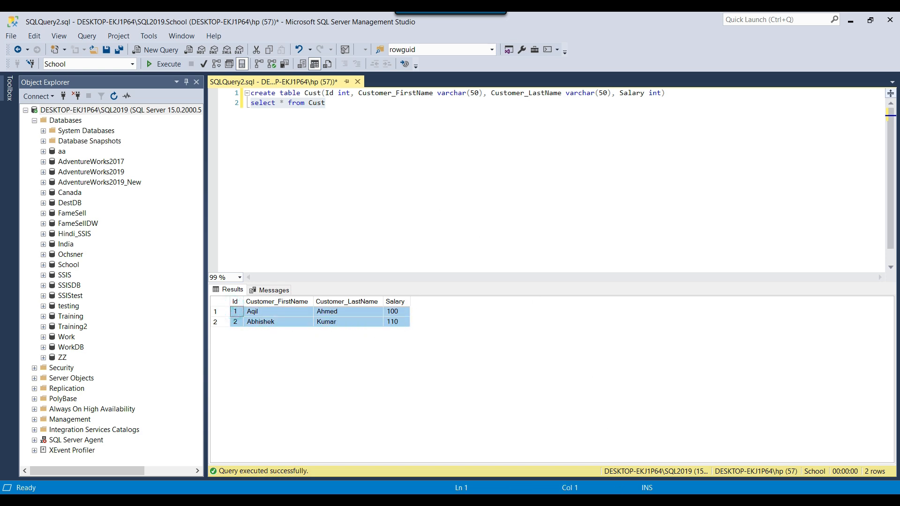
key(alt+Tab)
click(443, 253)
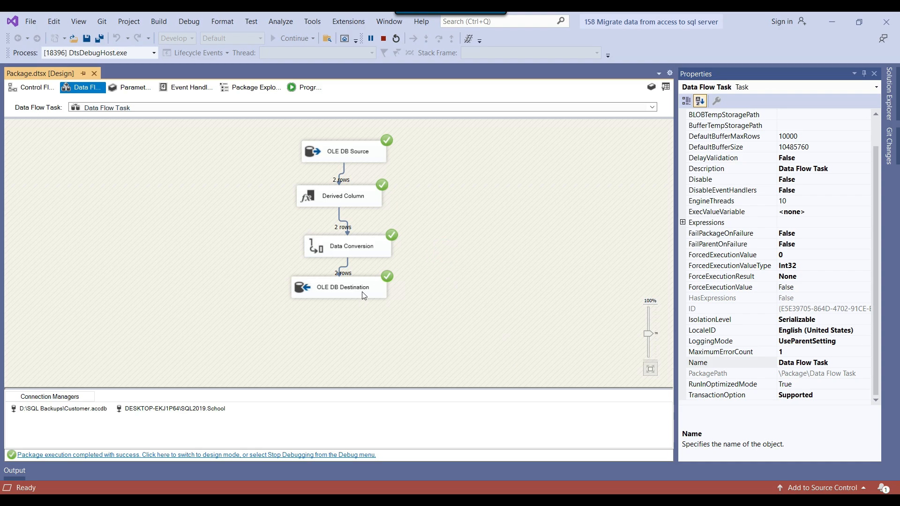
Step: In SSMS, highlight the varchar(50) types of the Cust first and last name columns
key(alt+Tab)
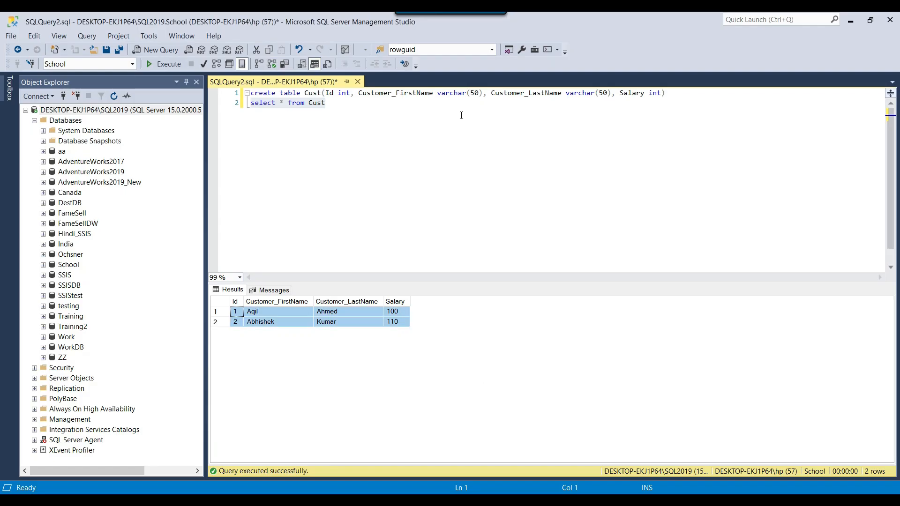
click(457, 92)
drag(437, 93, 485, 96)
drag(566, 93, 608, 93)
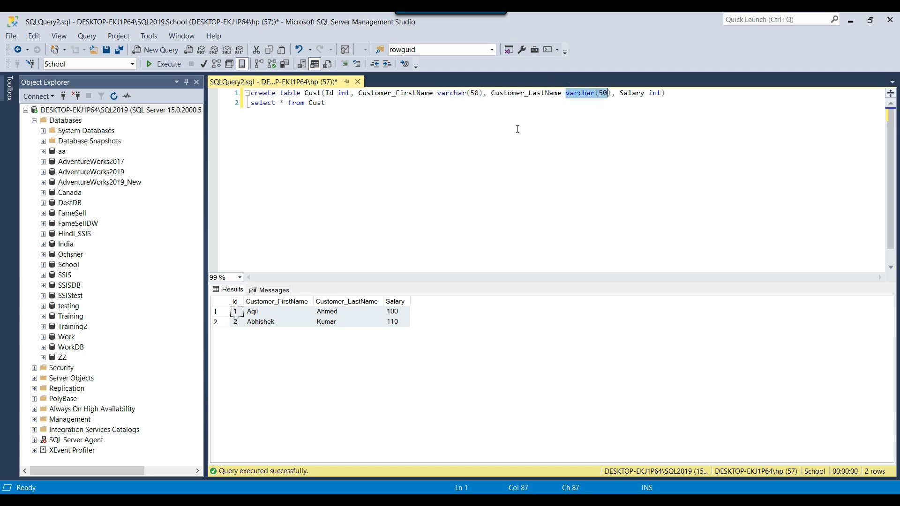
Step: Compare the Data Conversion and Derived Column components against the first and last name column types
key(alt+Tab)
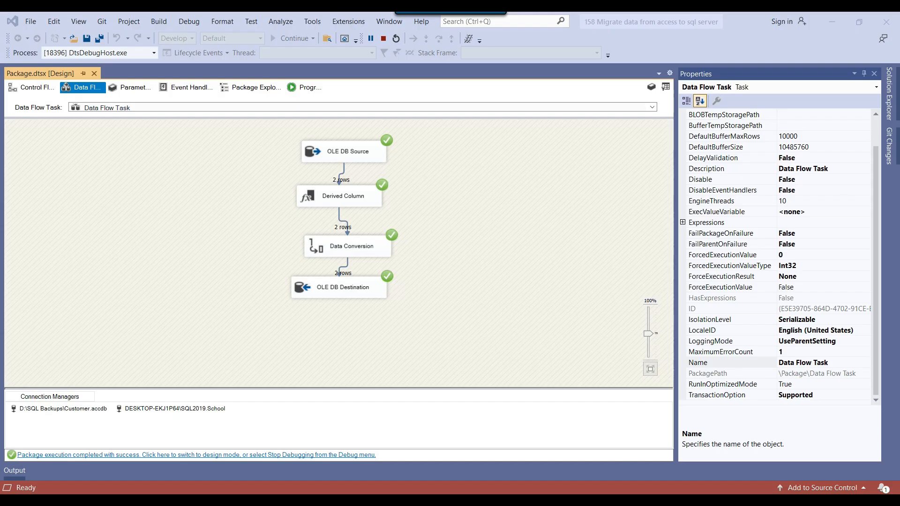
click(360, 250)
click(340, 194)
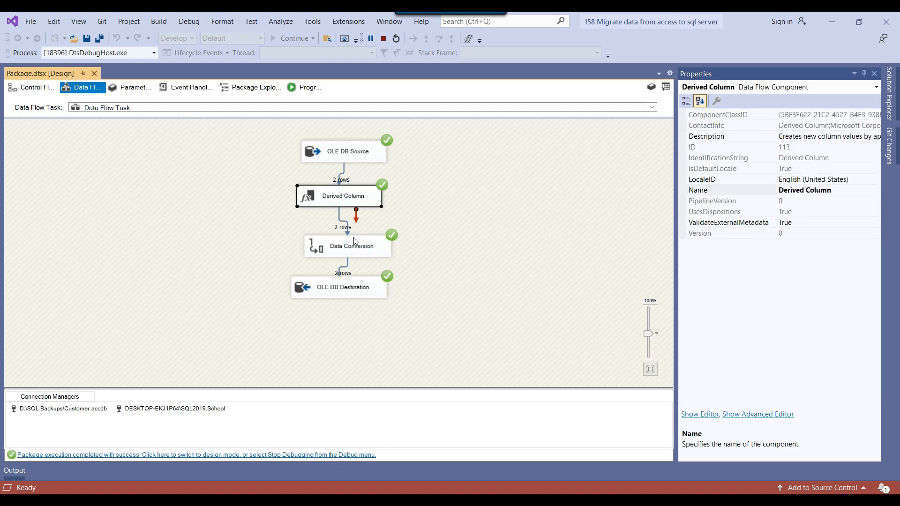
click(330, 249)
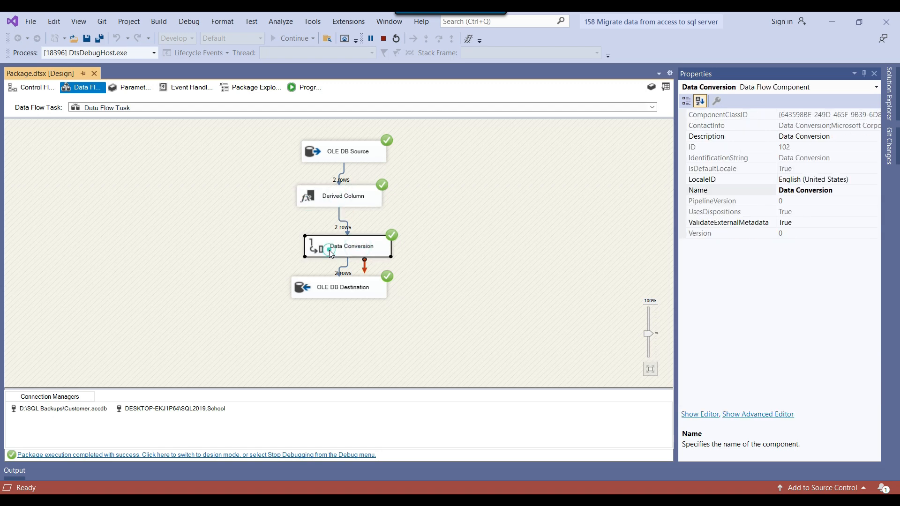
key(alt+Tab)
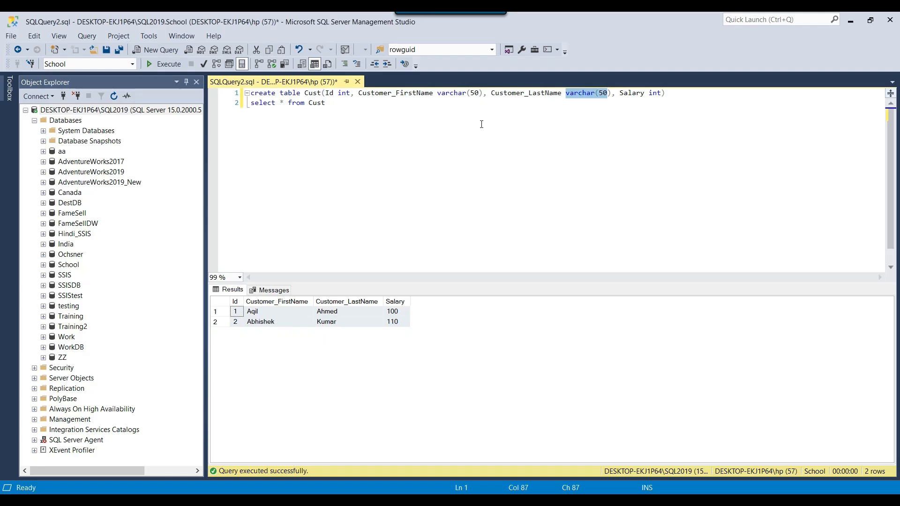
click(438, 93)
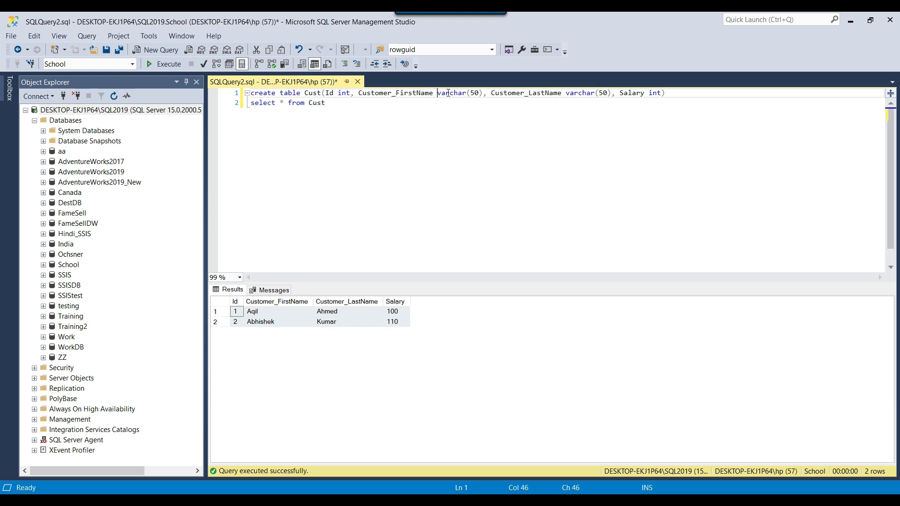
click(565, 93)
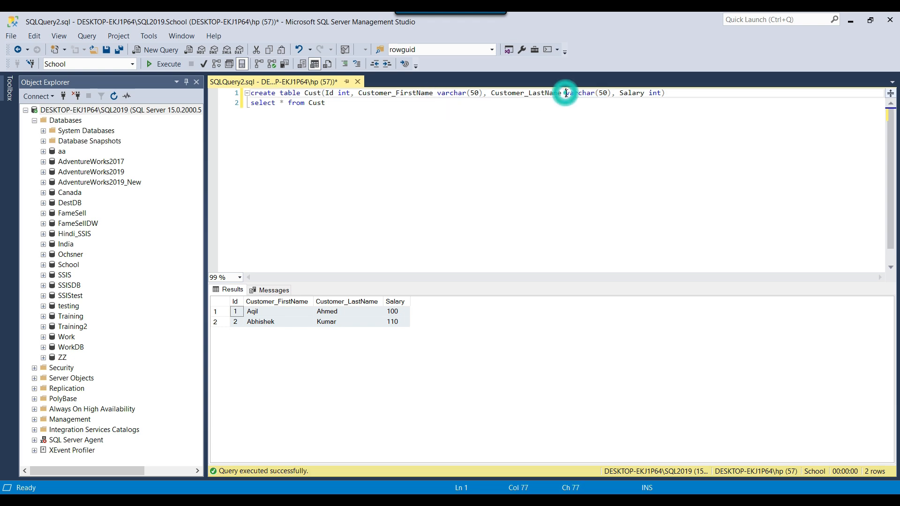
Step: Review the Derived Column settings alongside the data flow, then close the editor
key(alt+Tab)
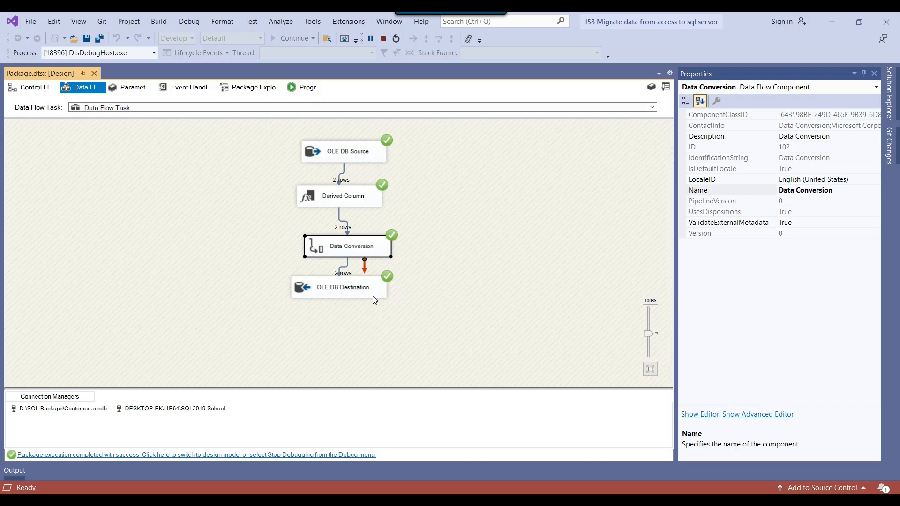
click(311, 244)
double_click(318, 202)
drag(356, 63, 493, 84)
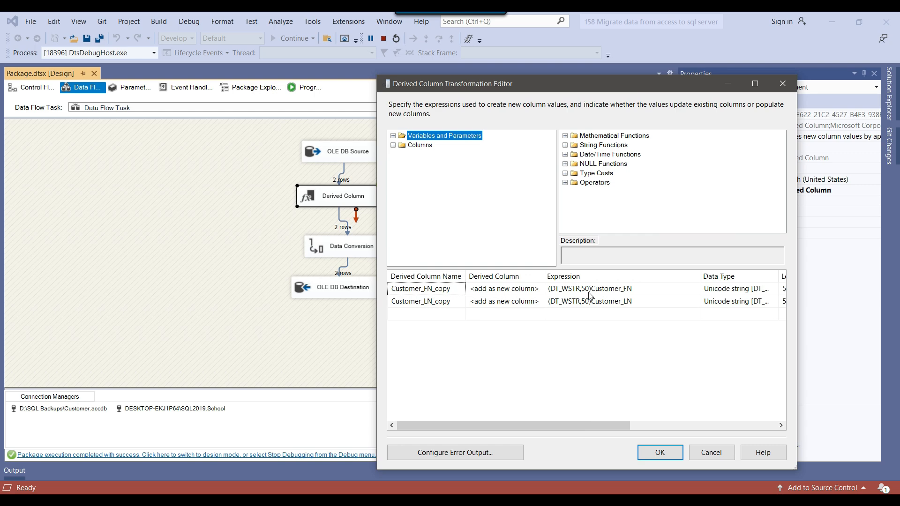
click(658, 450)
click(319, 238)
Step: Highlight the last name column definition in SSMS, then switch to presentation slide 3
key(alt+Tab)
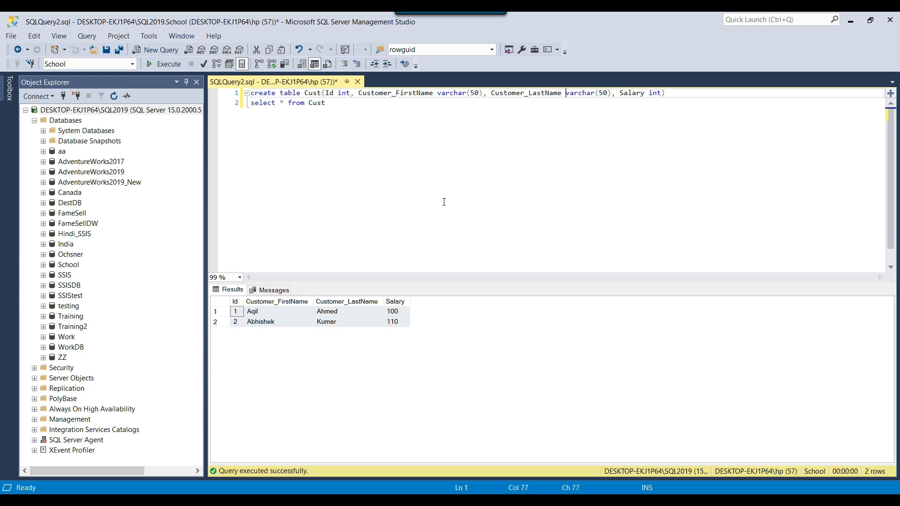
key(ctrl+a)
drag(438, 94, 579, 99)
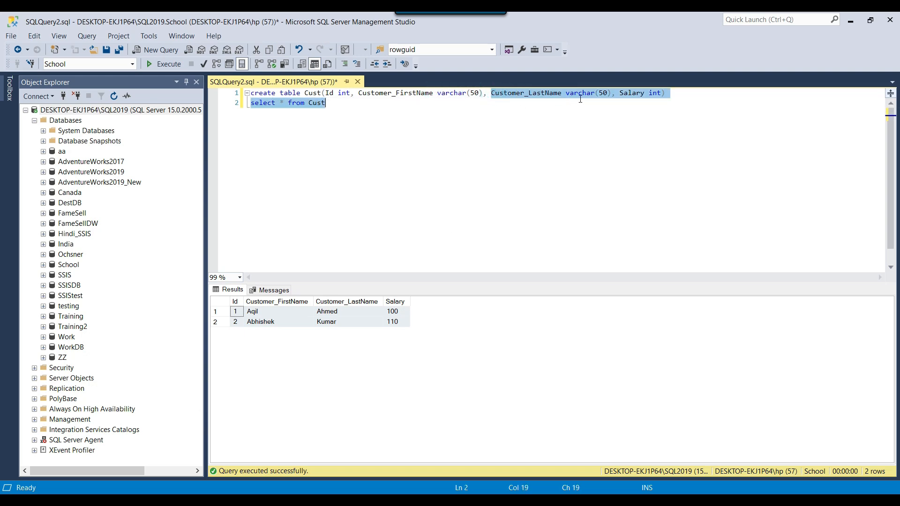
key(alt+Tab)
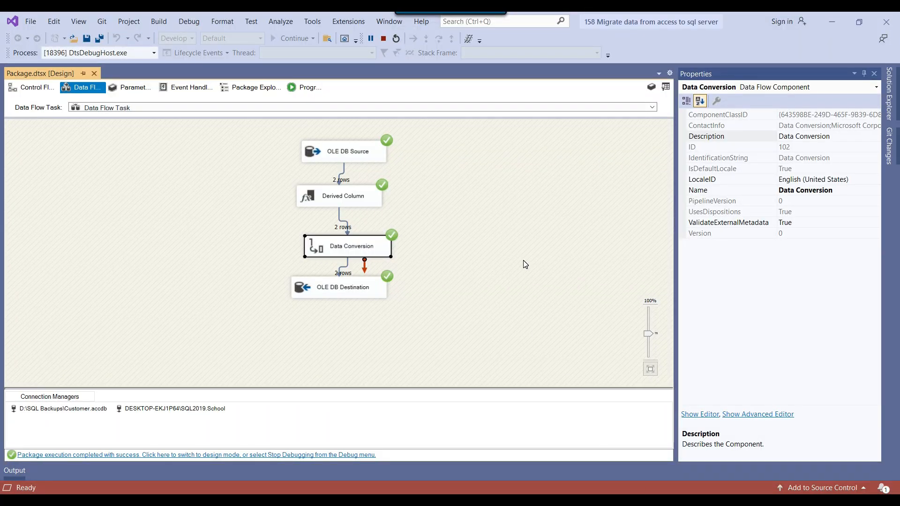
key(alt+Tab)
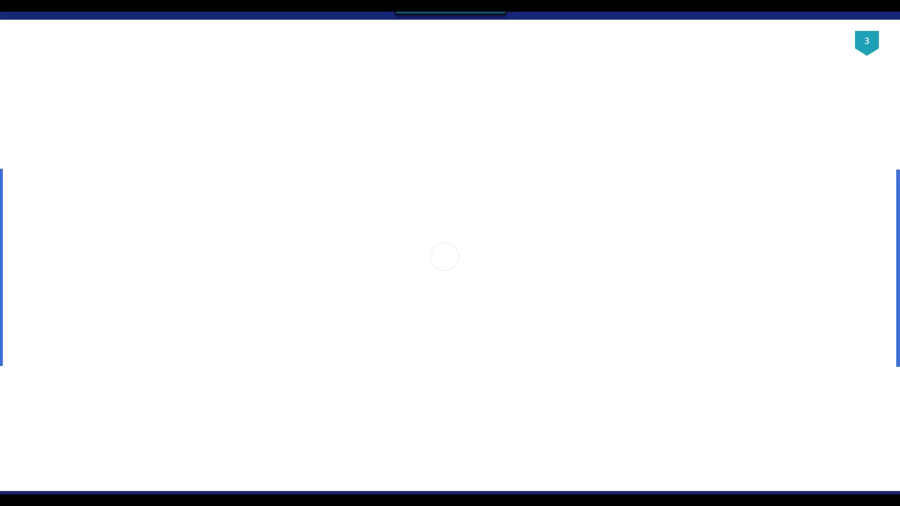